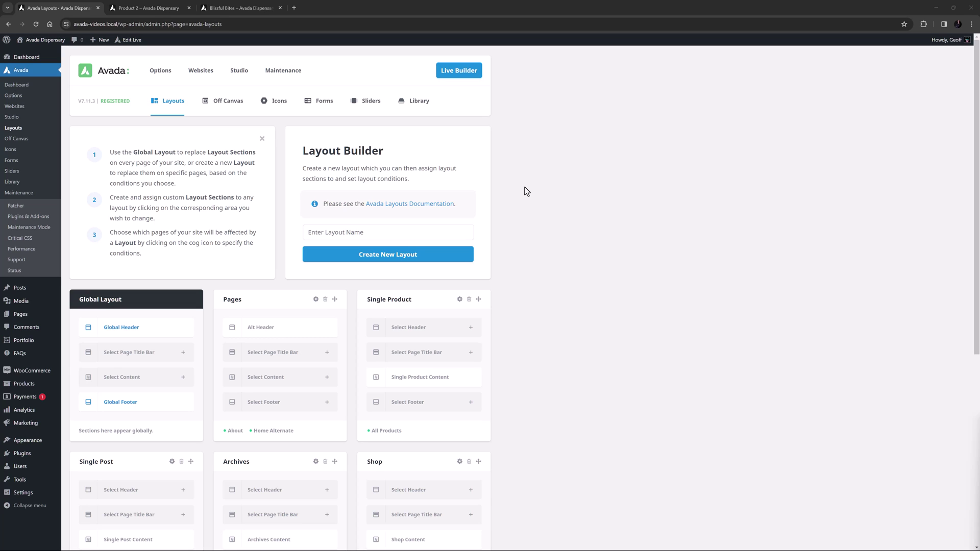
Open the Single Post Content section for editing.
{"action": "scroll", "coordinate": [531, 191], "scroll_direction": "down", "scroll_amount": 5}
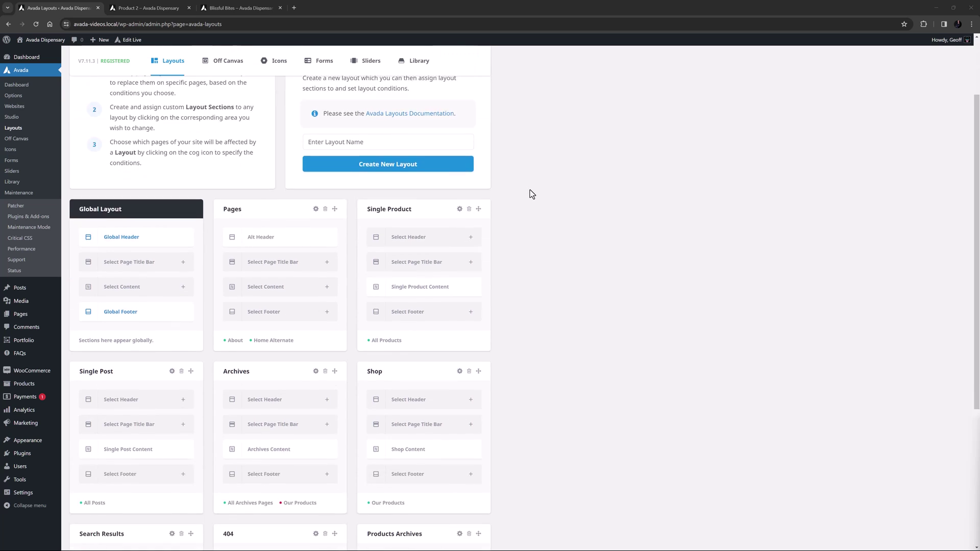
{"action": "scroll", "coordinate": [531, 194], "scroll_direction": "up", "scroll_amount": 3}
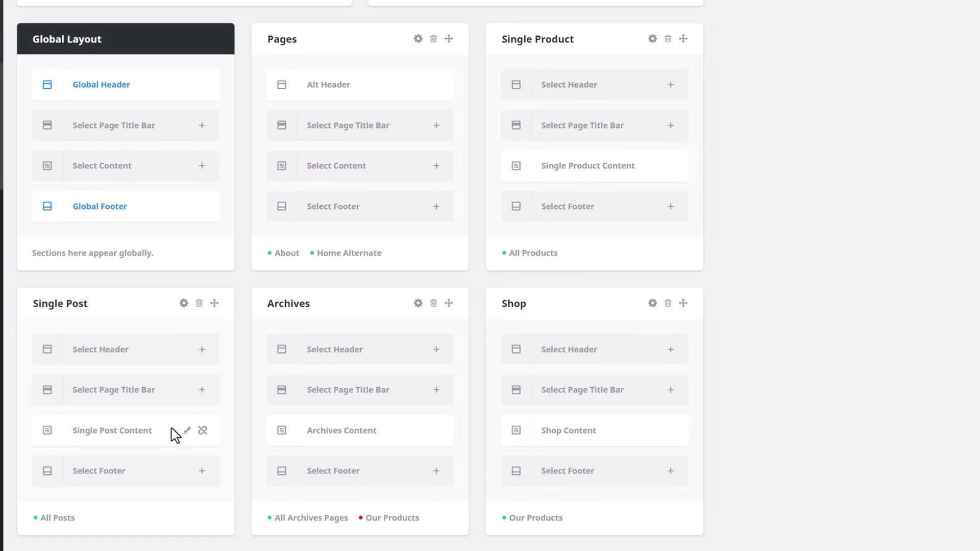
{"action": "left_click", "coordinate": [188, 431]}
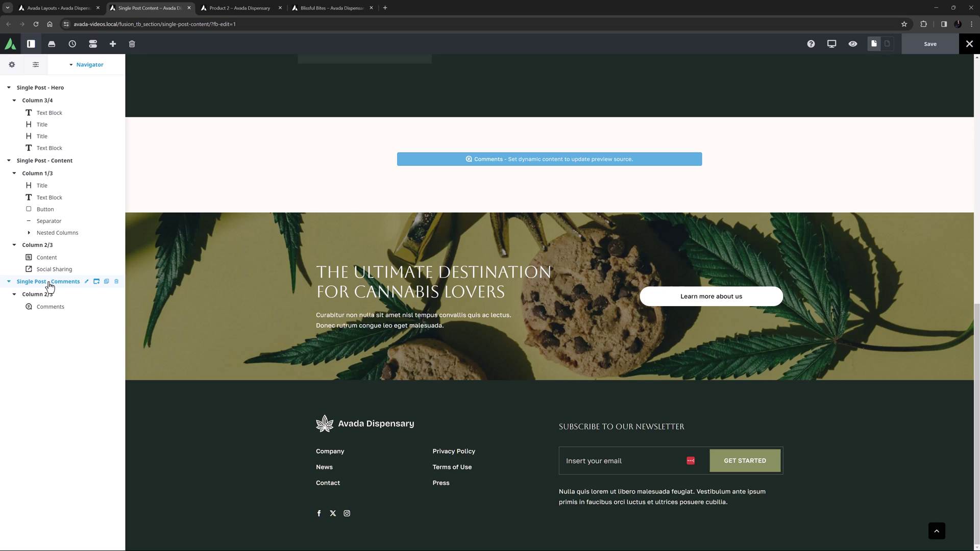
Preview the layout as the Post 'How to Choose the Right Strain for Your Mood'.
{"action": "left_click", "coordinate": [36, 68]}
{"action": "left_click", "coordinate": [37, 126]}
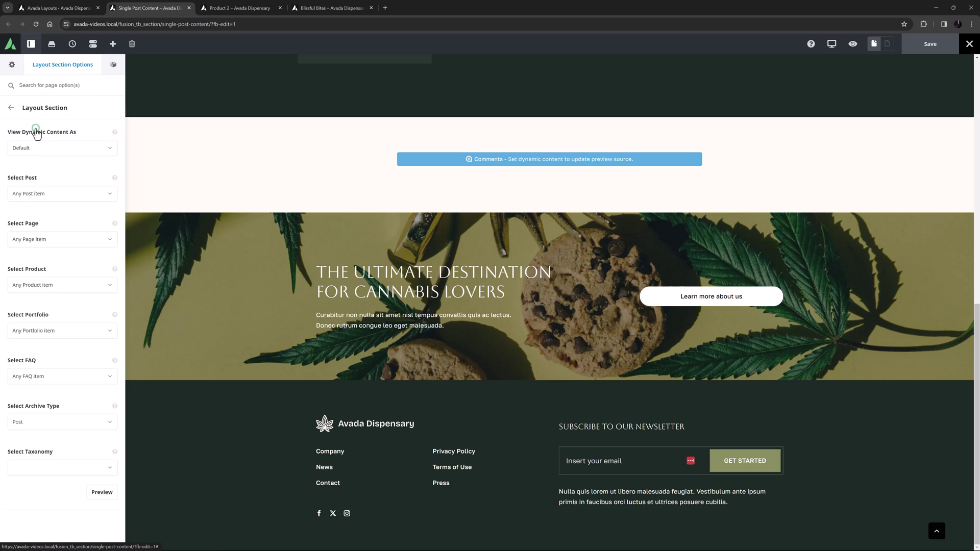
{"action": "left_click", "coordinate": [36, 149]}
{"action": "scroll", "coordinate": [35, 204], "scroll_direction": "down", "scroll_amount": 2}
{"action": "left_click", "coordinate": [29, 187]}
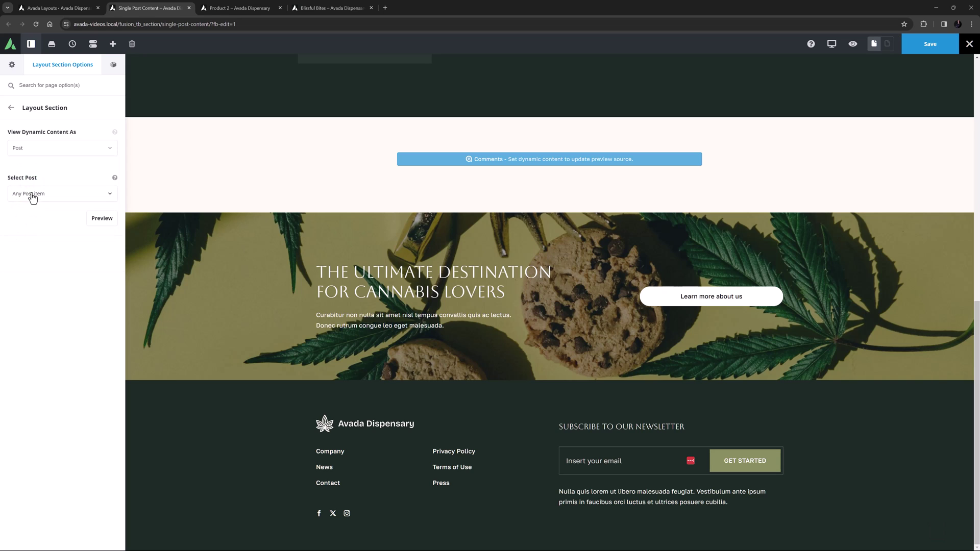
{"action": "left_click", "coordinate": [32, 194]}
{"action": "left_click", "coordinate": [30, 227]}
{"action": "left_click", "coordinate": [95, 220]}
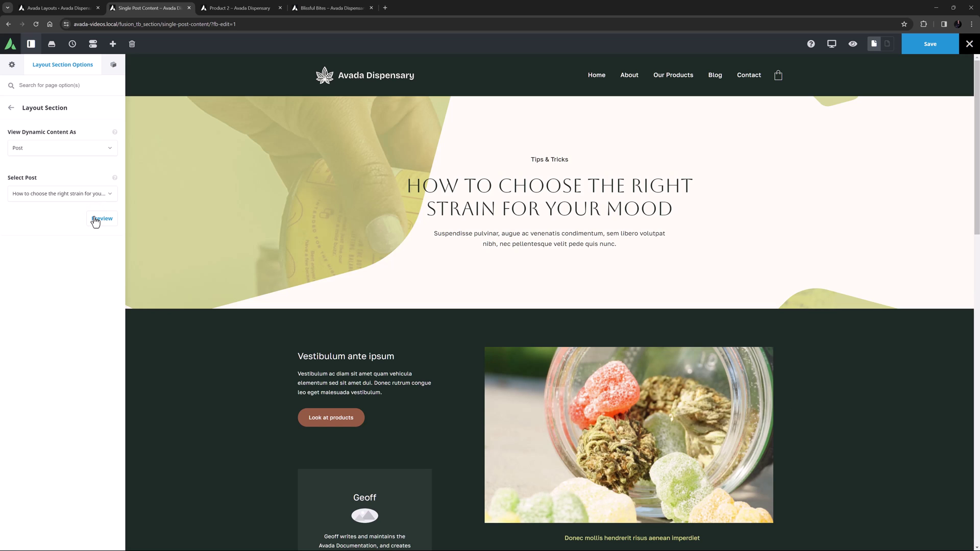
Show the Navigator tree, jump to Single Post - Content and Comments, then return to the top.
{"action": "scroll", "coordinate": [213, 229], "scroll_direction": "down", "scroll_amount": 5}
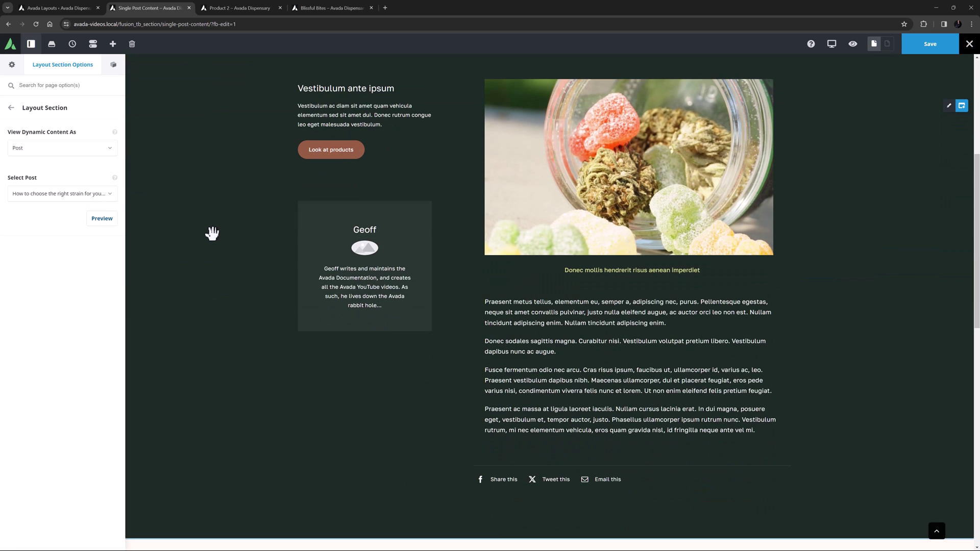
{"action": "scroll", "coordinate": [212, 233], "scroll_direction": "up", "scroll_amount": 5}
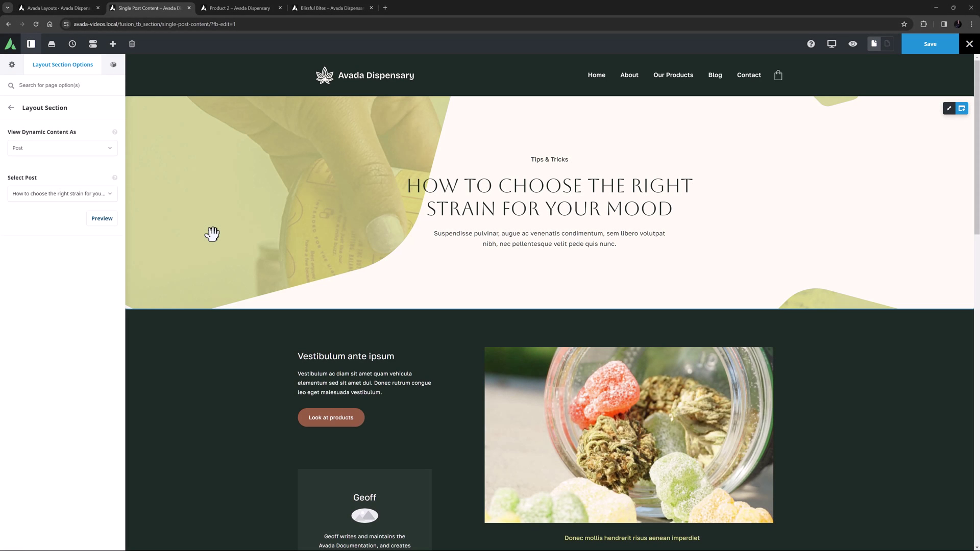
{"action": "left_click", "coordinate": [114, 64]}
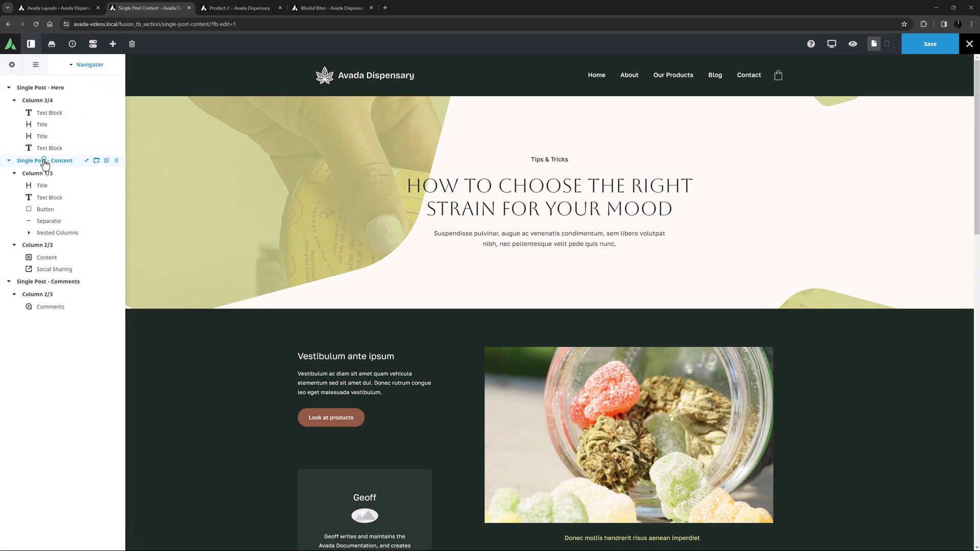
{"action": "left_click", "coordinate": [45, 162]}
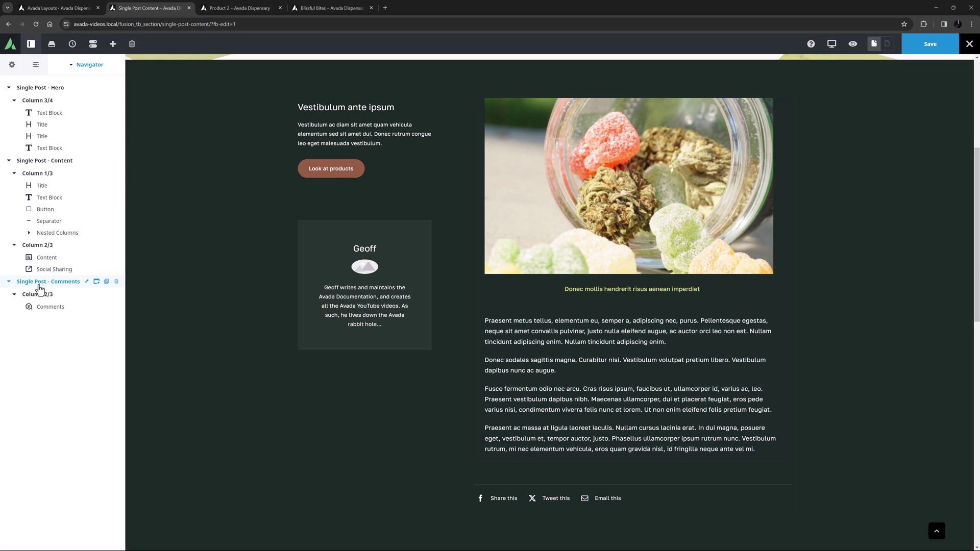
{"action": "left_click", "coordinate": [40, 308]}
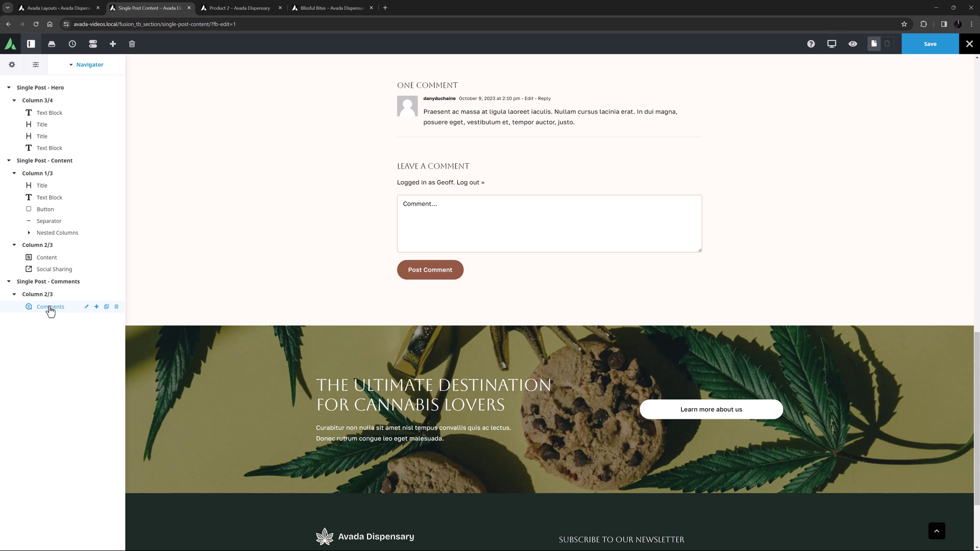
{"action": "left_click", "coordinate": [936, 533]}
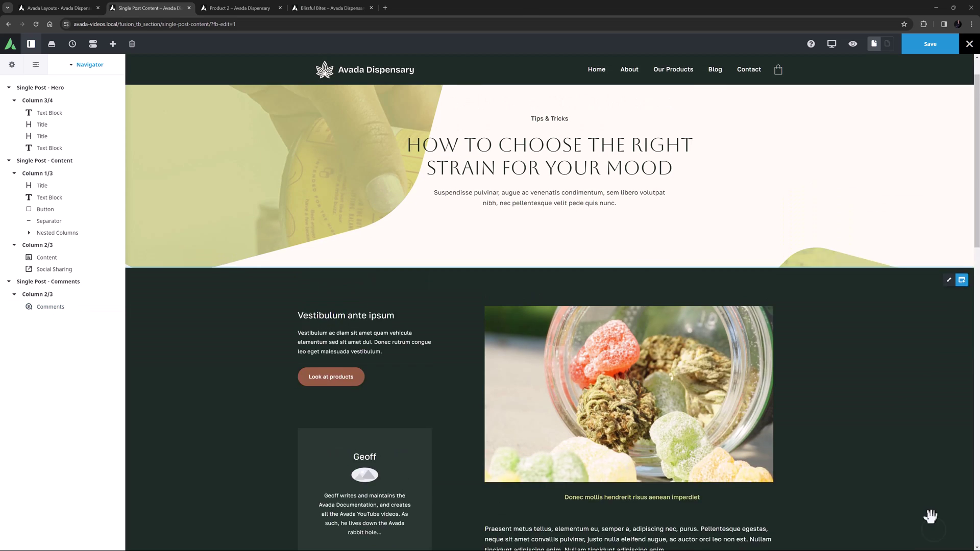
{"action": "left_click", "coordinate": [551, 237]}
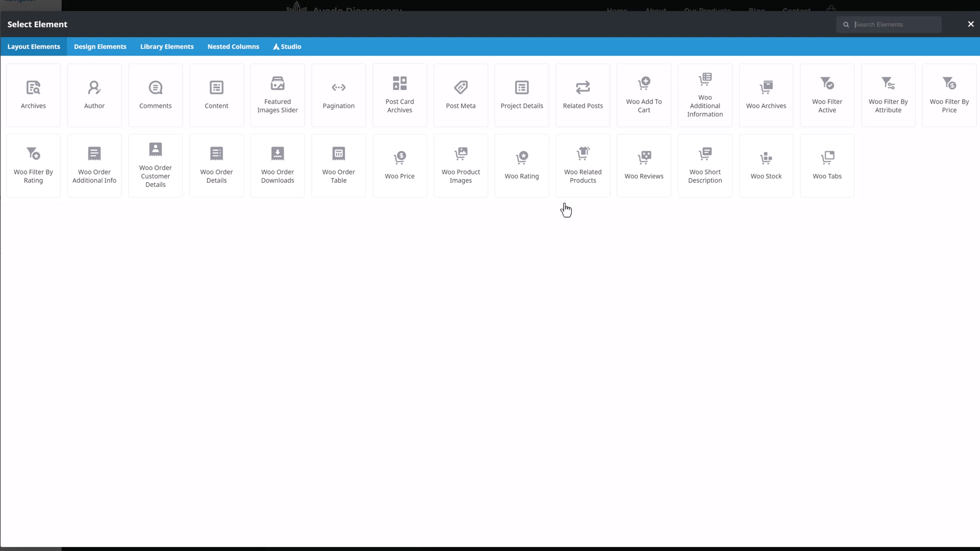
{"action": "left_click", "coordinate": [92, 46]}
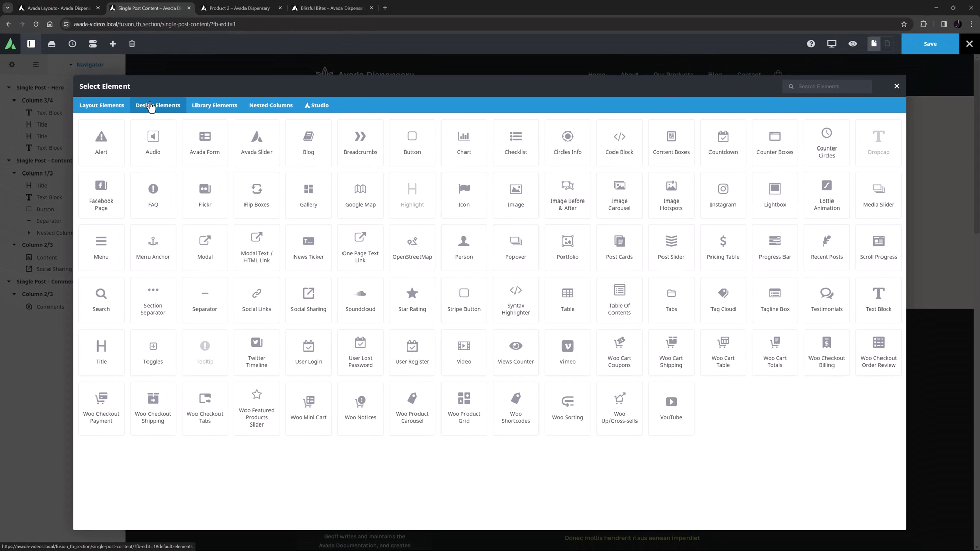
{"action": "left_click", "coordinate": [897, 87]}
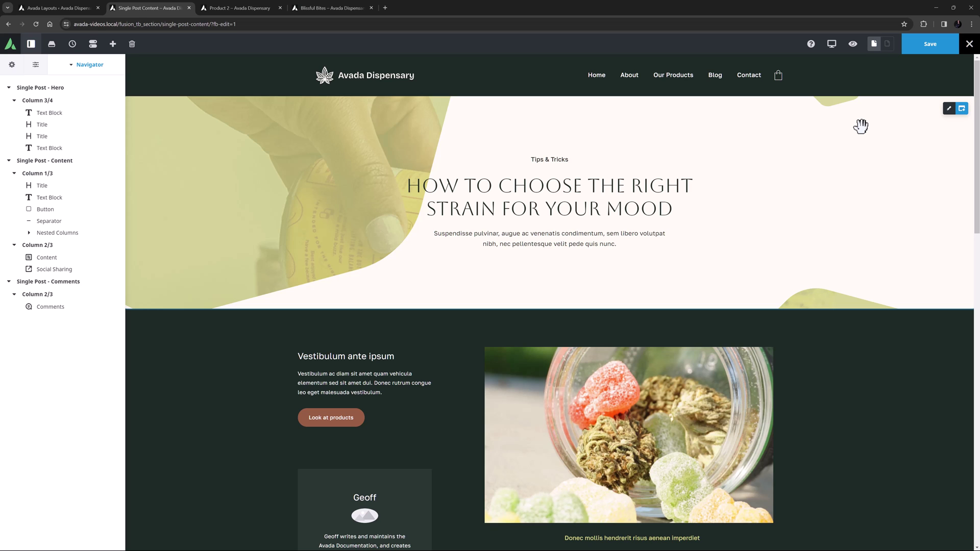
{"action": "mouse_move", "coordinate": [577, 221]}
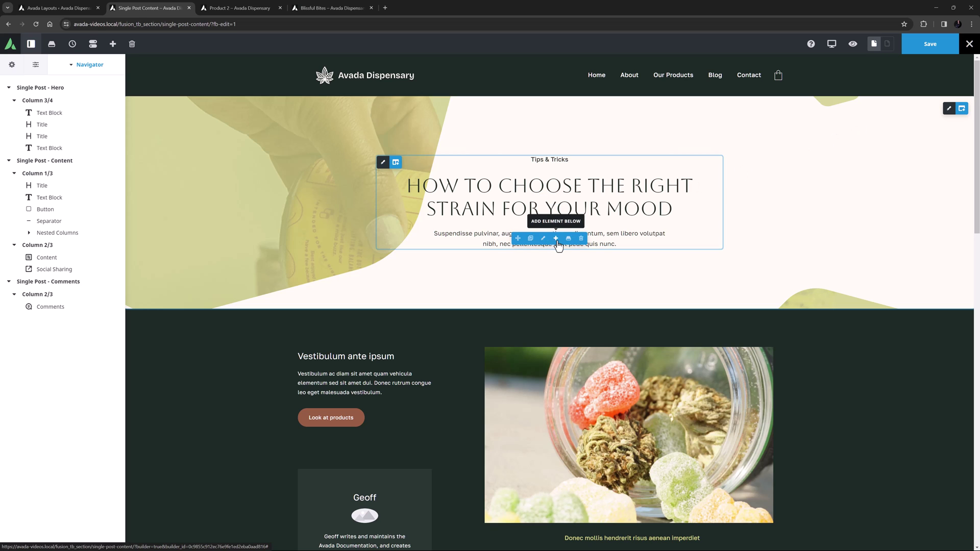
{"action": "left_click", "coordinate": [556, 239]}
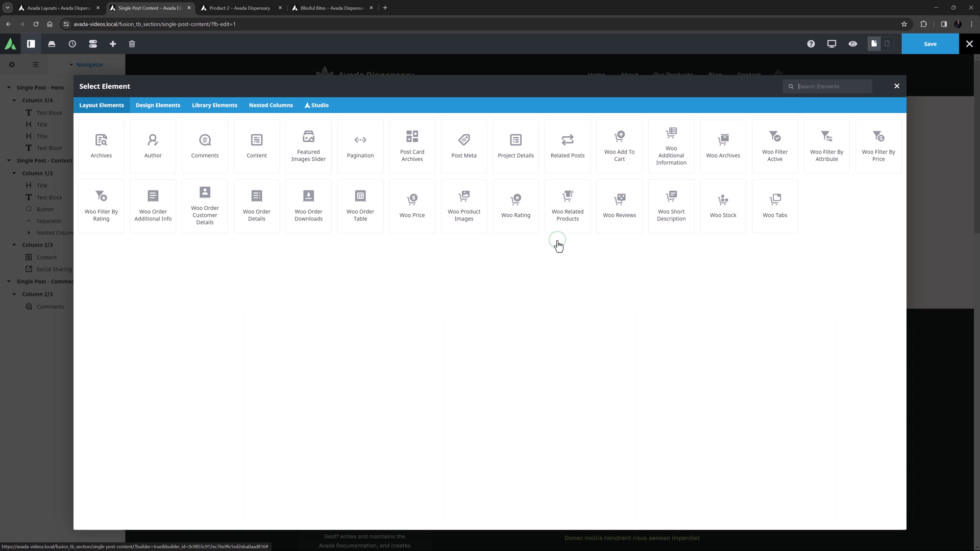
{"action": "left_click", "coordinate": [111, 141]}
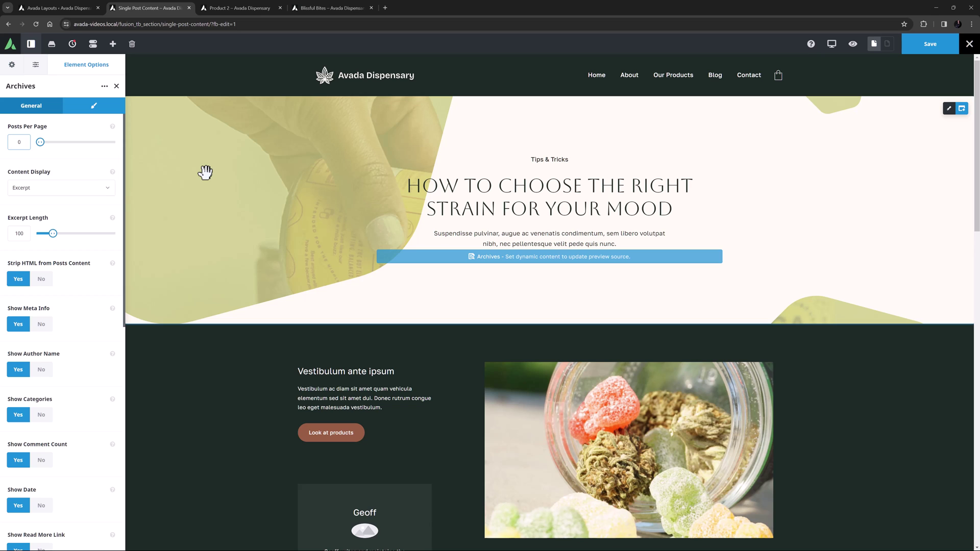
{"action": "left_click", "coordinate": [82, 111]}
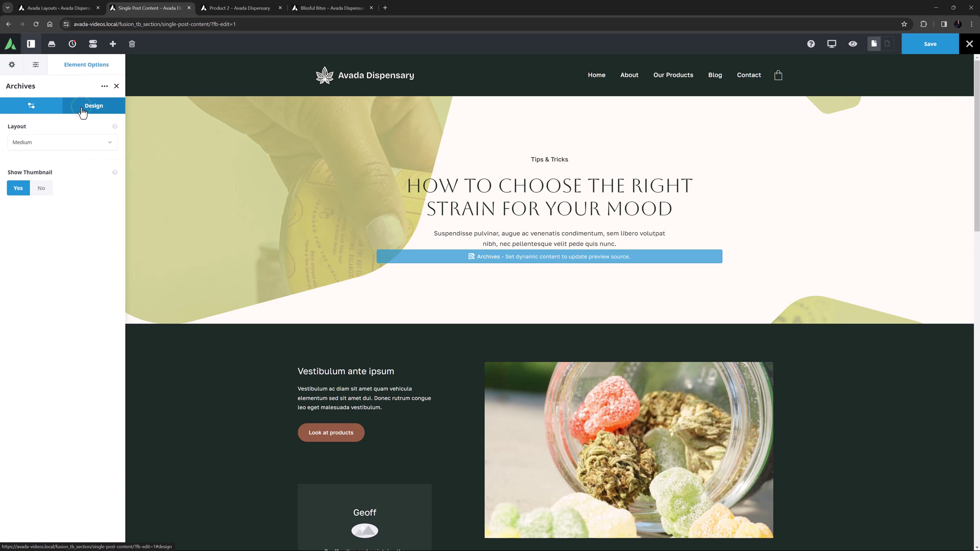
{"action": "left_click", "coordinate": [26, 108]}
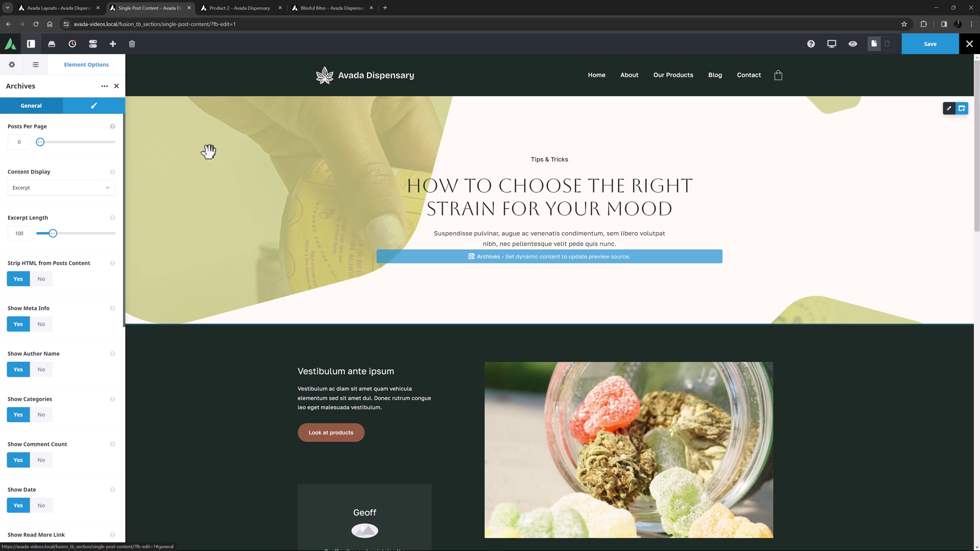
{"action": "mouse_move", "coordinate": [555, 269]}
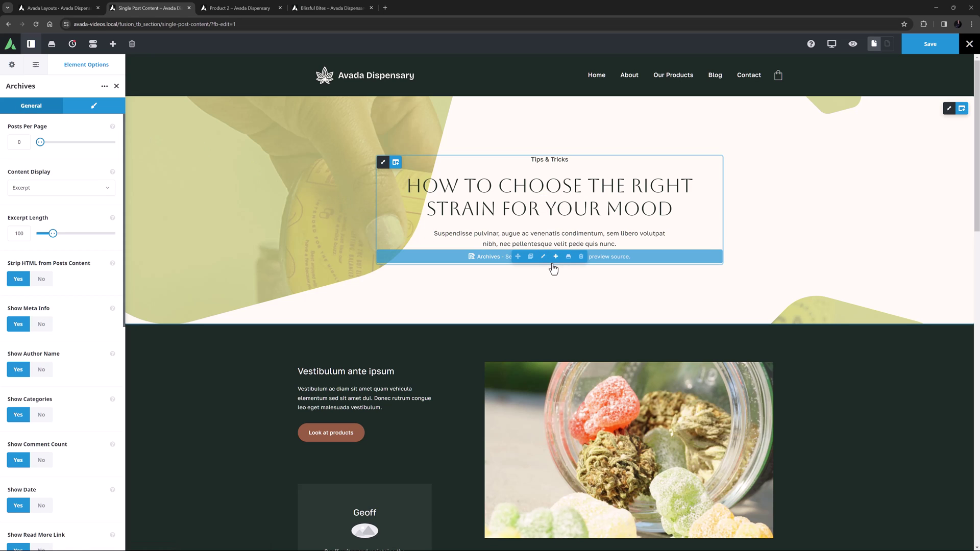
{"action": "left_click", "coordinate": [581, 257]}
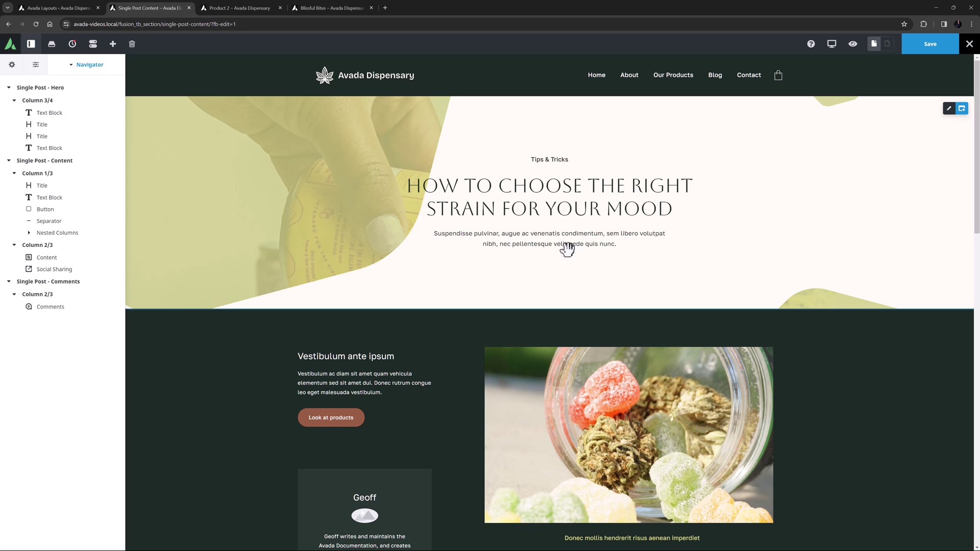
{"action": "left_click", "coordinate": [552, 237]}
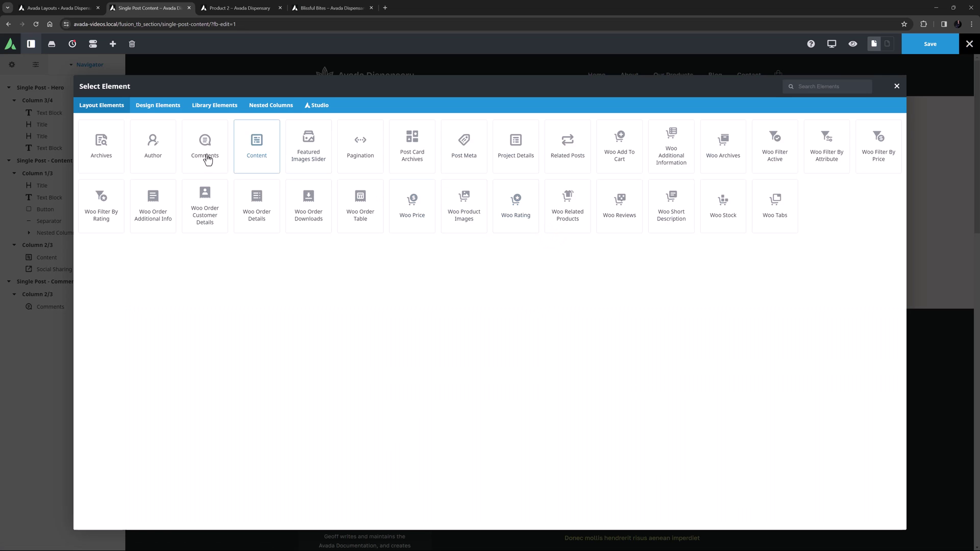
{"action": "left_click", "coordinate": [151, 149]}
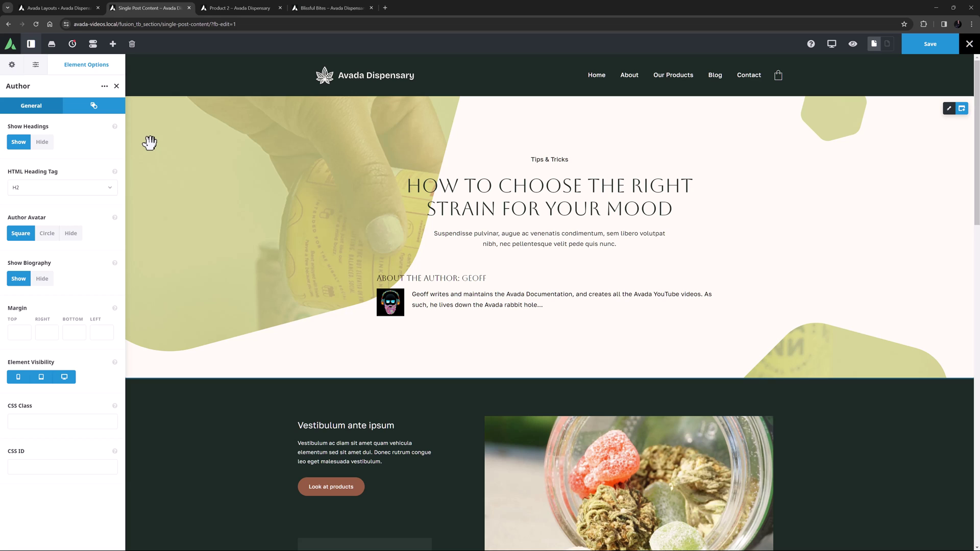
{"action": "mouse_move", "coordinate": [540, 289]}
{"action": "left_click", "coordinate": [580, 284]}
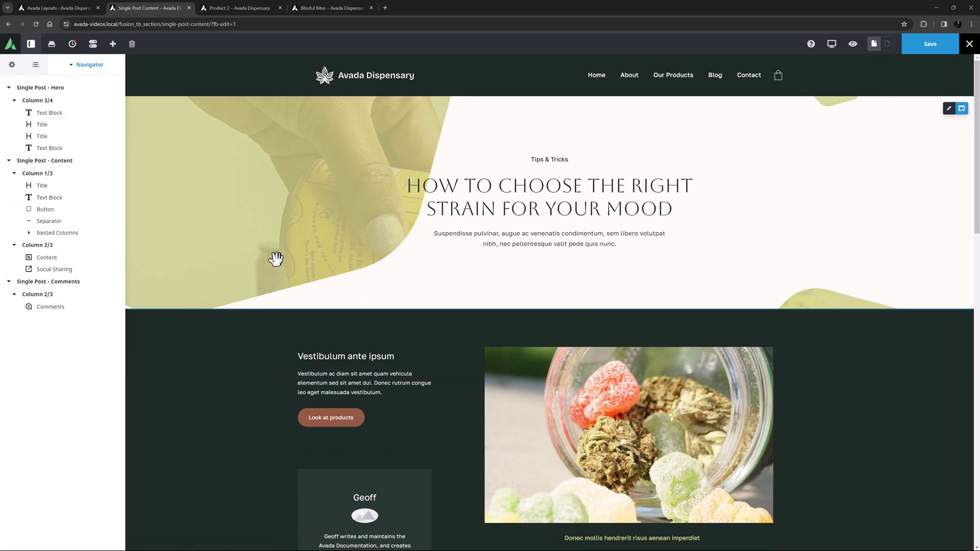
Open the Comments element, review its Design and Extras options, and return to General.
{"action": "scroll", "coordinate": [273, 259], "scroll_direction": "down", "scroll_amount": 4}
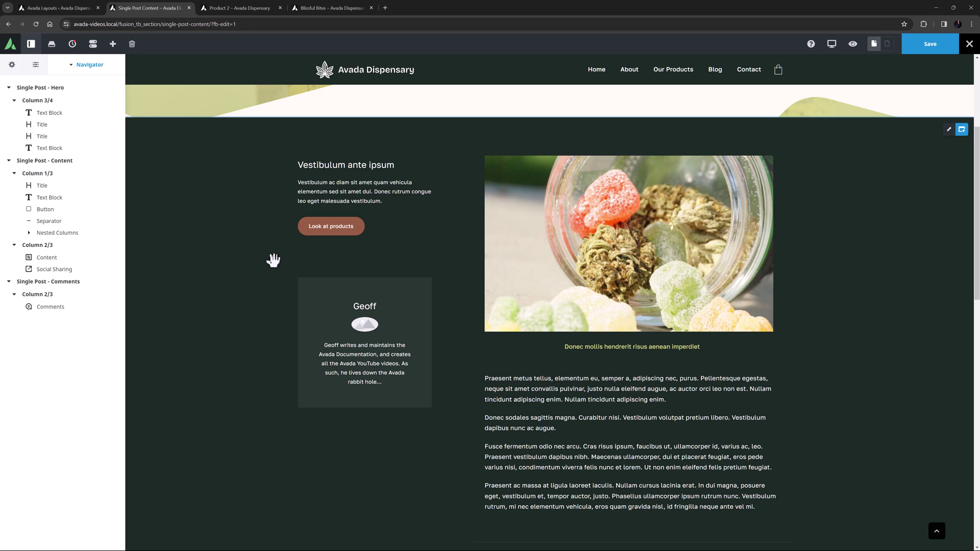
{"action": "scroll", "coordinate": [273, 260], "scroll_direction": "down", "scroll_amount": 9}
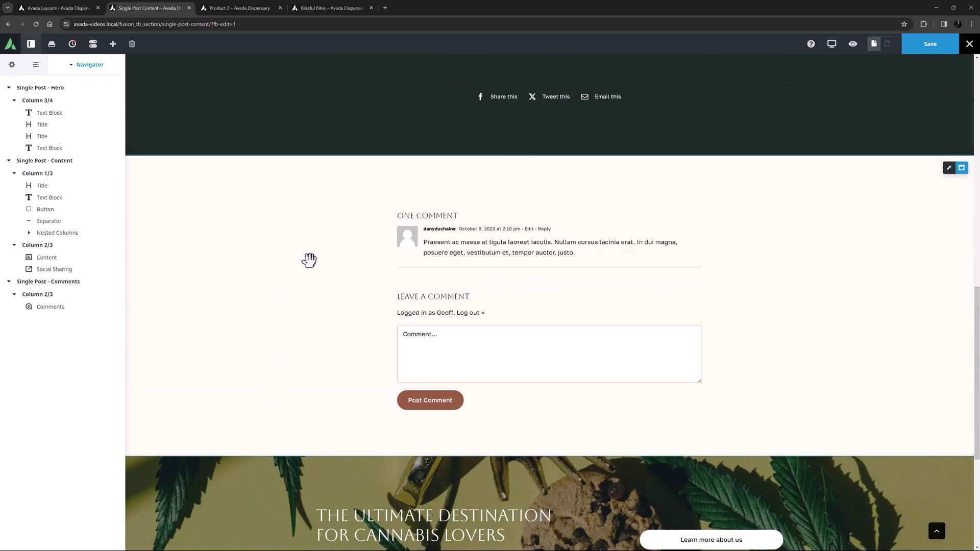
{"action": "left_click", "coordinate": [543, 302]}
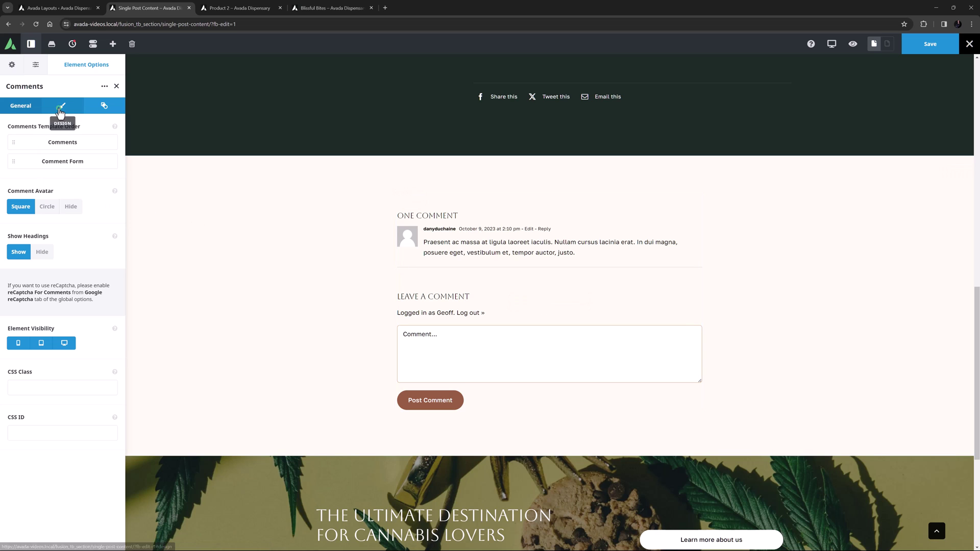
{"action": "left_click", "coordinate": [61, 111]}
{"action": "left_click", "coordinate": [105, 105]}
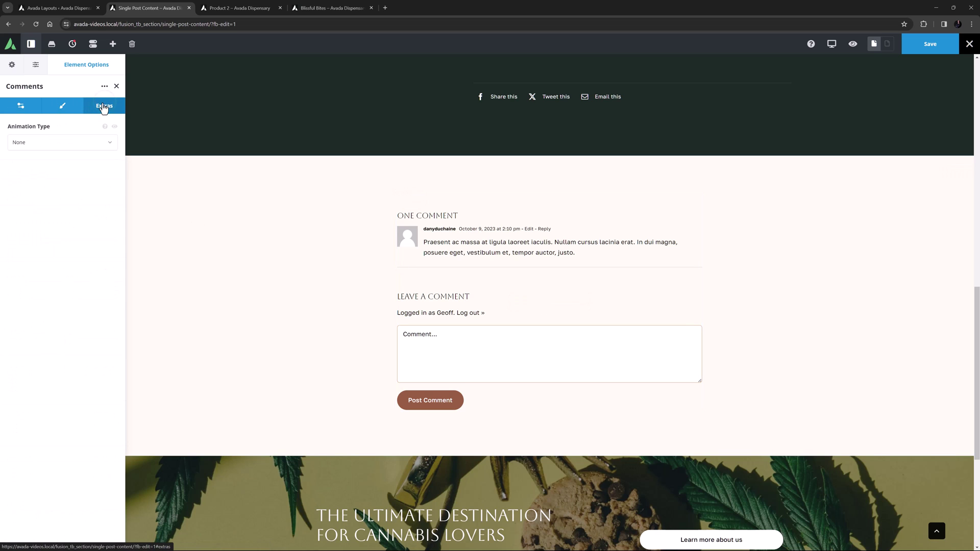
{"action": "left_click", "coordinate": [26, 106]}
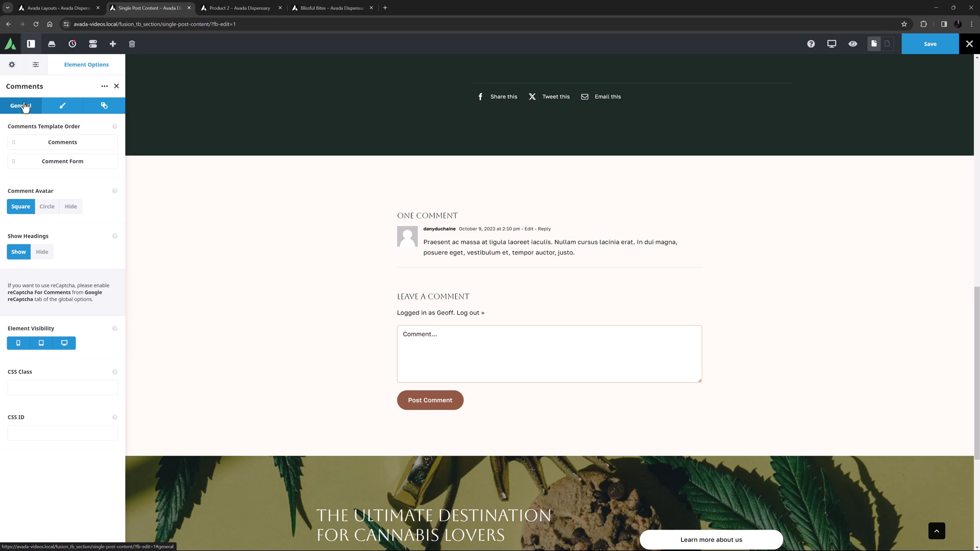
Open the post Content element's settings and review its Design and Extras tabs.
{"action": "scroll", "coordinate": [342, 284], "scroll_direction": "up", "scroll_amount": 5}
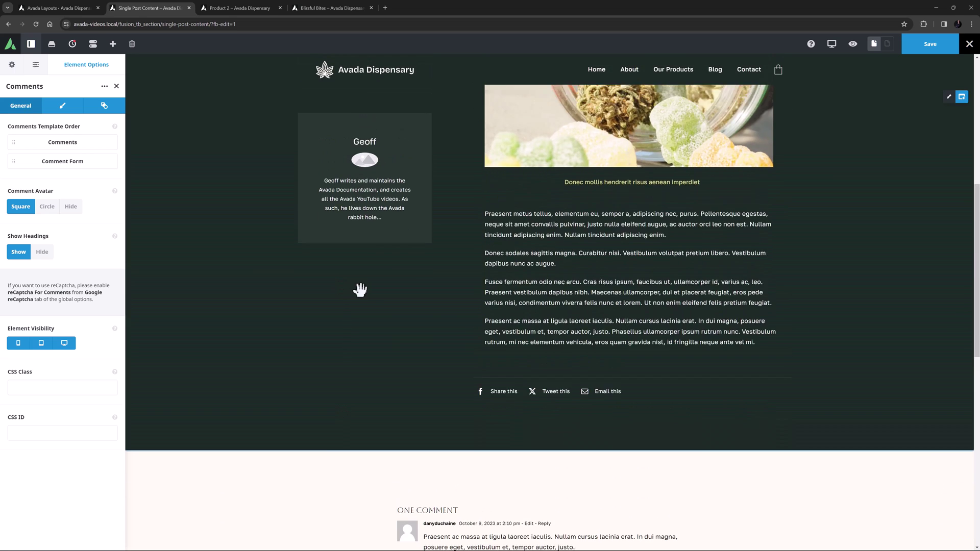
{"action": "scroll", "coordinate": [360, 290], "scroll_direction": "up", "scroll_amount": 3}
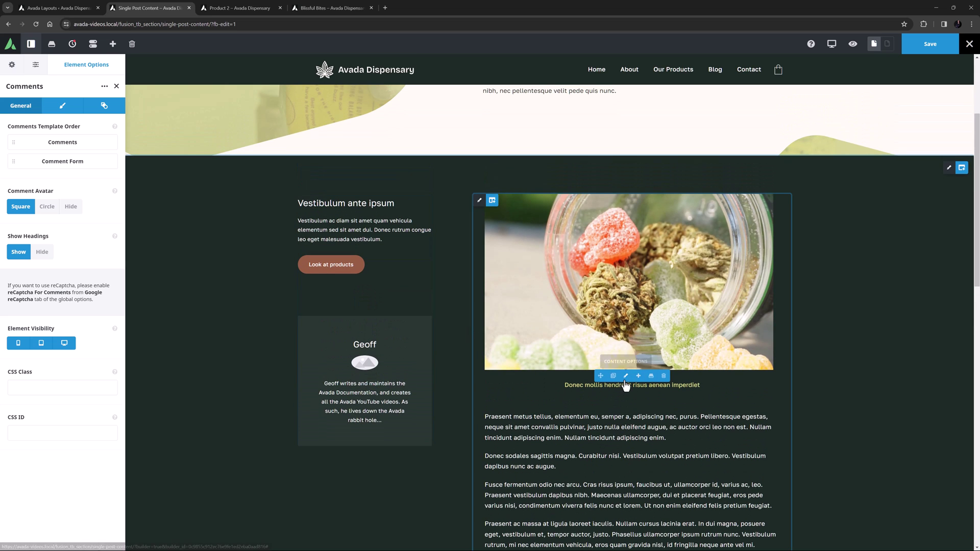
{"action": "left_click", "coordinate": [626, 377]}
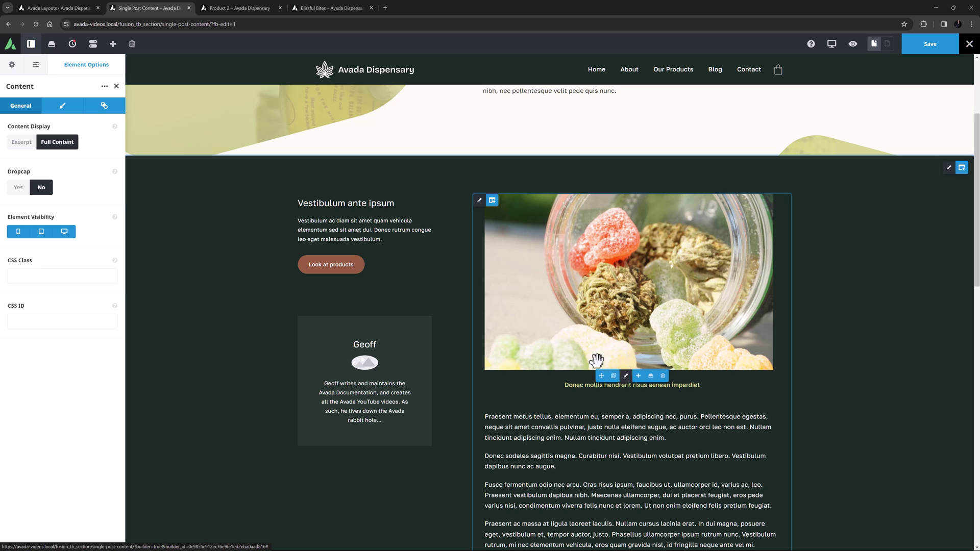
{"action": "left_click", "coordinate": [63, 106]}
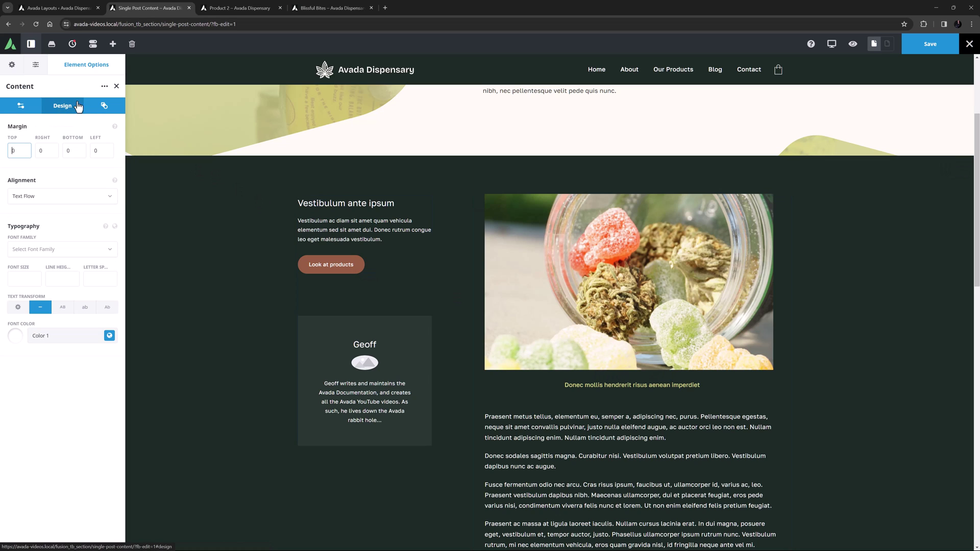
{"action": "left_click", "coordinate": [102, 105]}
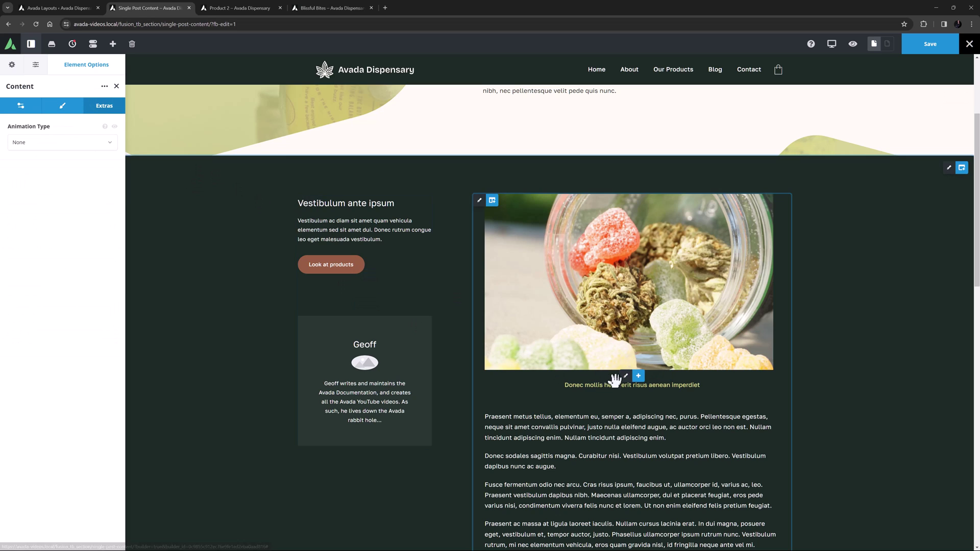
Insert a Featured Images Slider below the post content and view its margin options.
{"action": "left_click", "coordinate": [633, 374]}
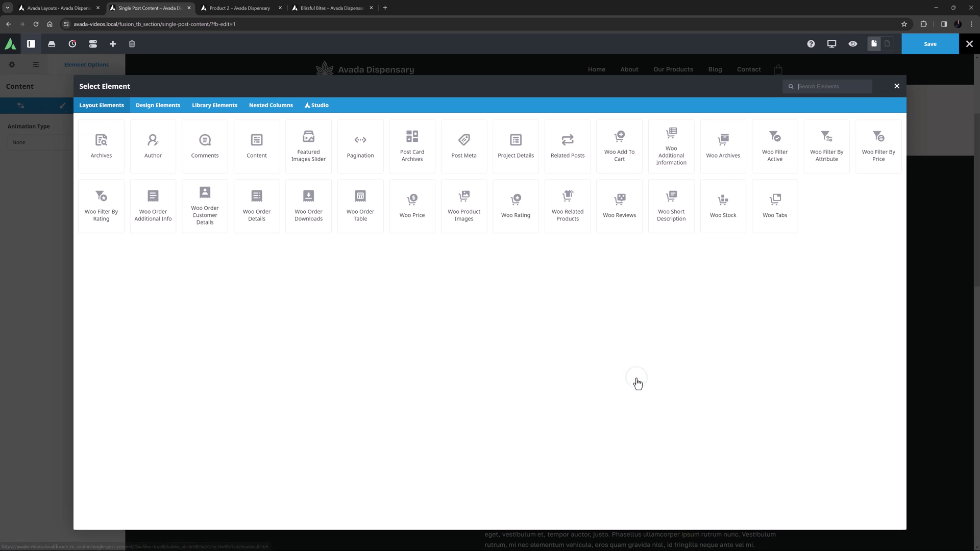
{"action": "left_click", "coordinate": [317, 147]}
{"action": "scroll", "coordinate": [316, 229], "scroll_direction": "down", "scroll_amount": 4}
{"action": "scroll", "coordinate": [313, 254], "scroll_direction": "down", "scroll_amount": 3}
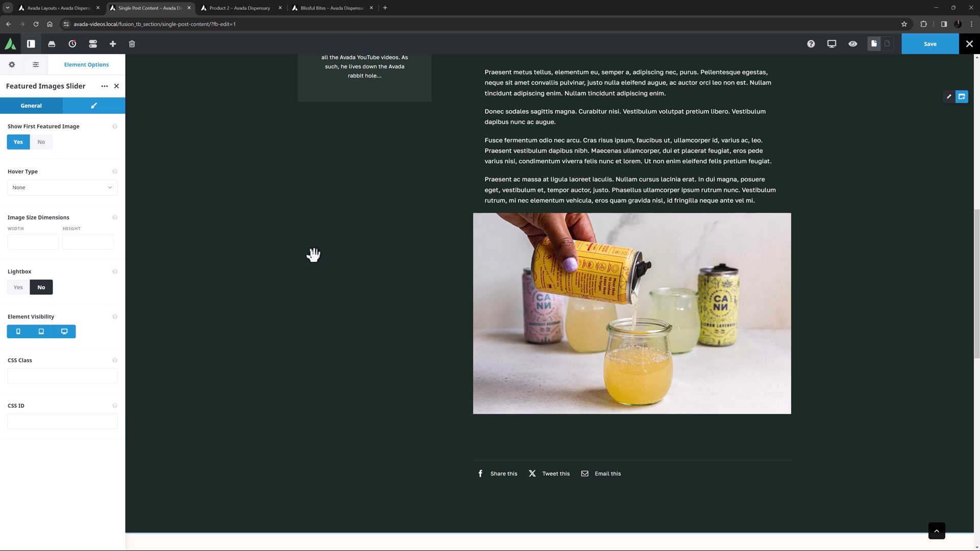
{"action": "left_click", "coordinate": [98, 108]}
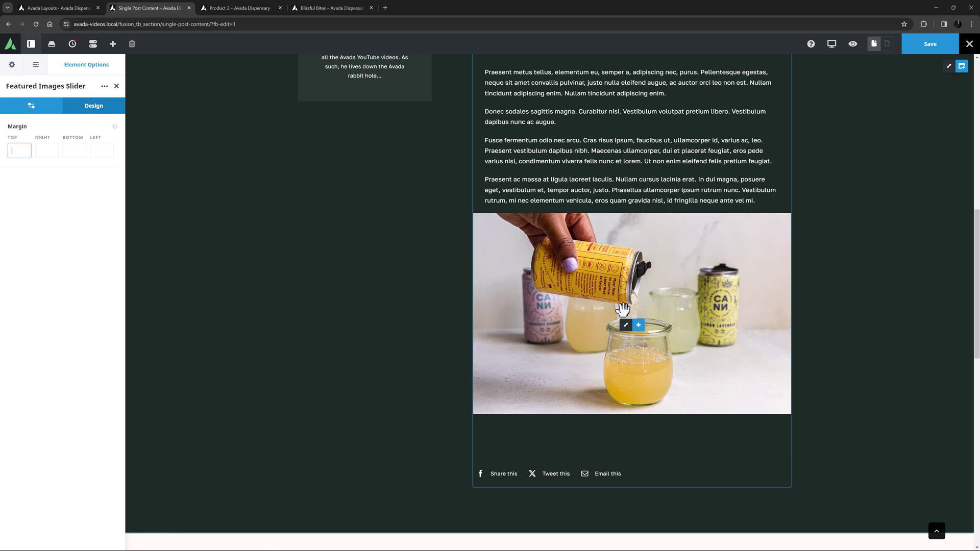
Delete the Featured Images Slider and insert a Pagination element below the hero text.
{"action": "left_click", "coordinate": [663, 325]}
{"action": "scroll", "coordinate": [633, 331], "scroll_direction": "up", "scroll_amount": 9}
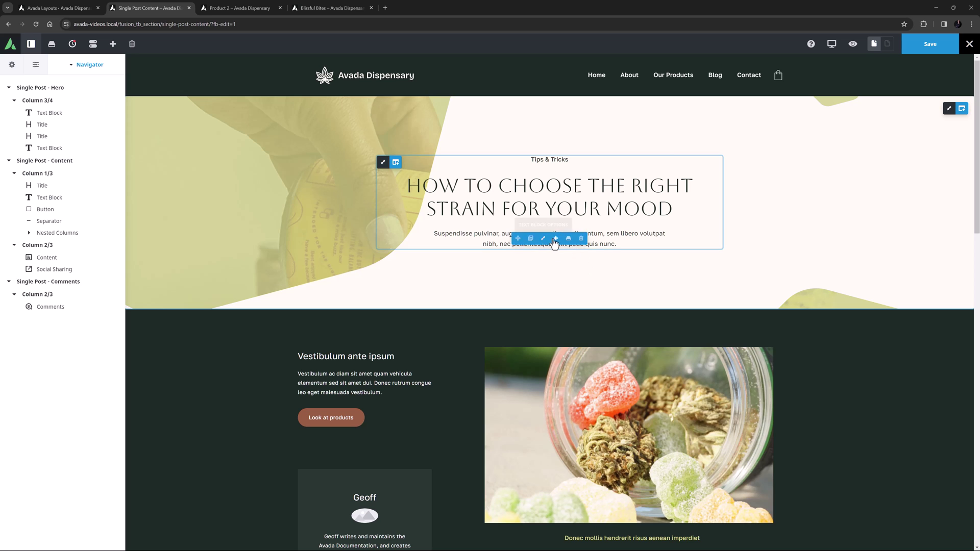
{"action": "left_click", "coordinate": [556, 238]}
{"action": "left_click", "coordinate": [364, 153]}
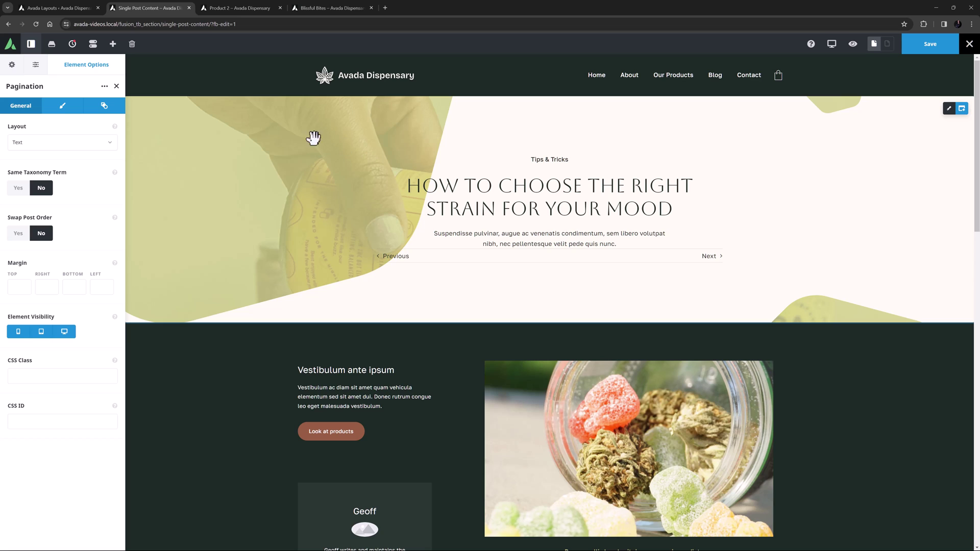
Review the Pagination element's Design and Extras options, then delete it.
{"action": "left_click", "coordinate": [68, 108]}
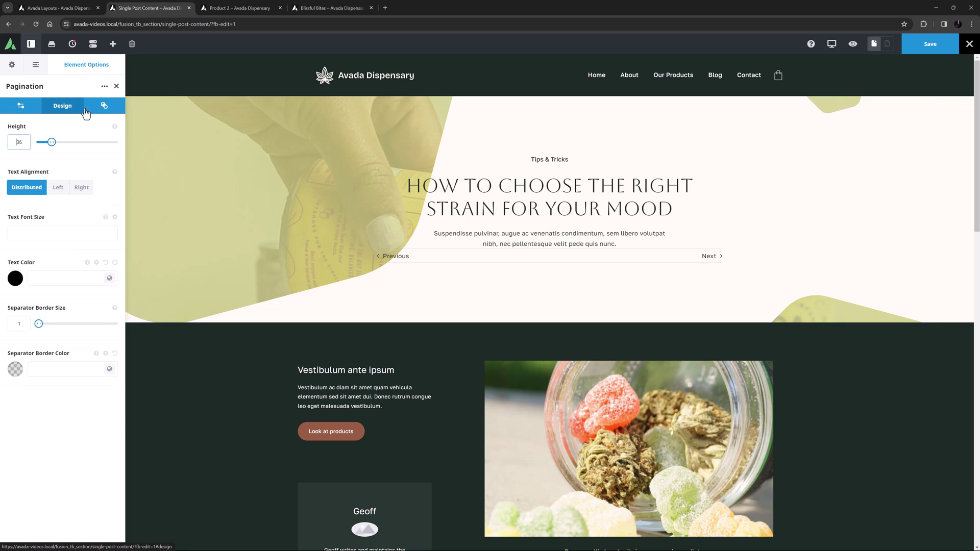
{"action": "left_click", "coordinate": [92, 110]}
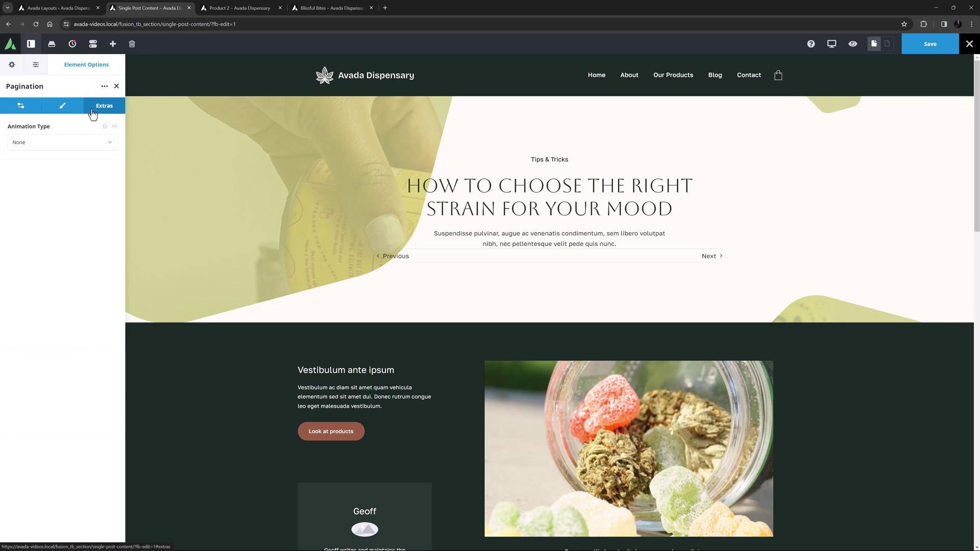
{"action": "mouse_move", "coordinate": [540, 256]}
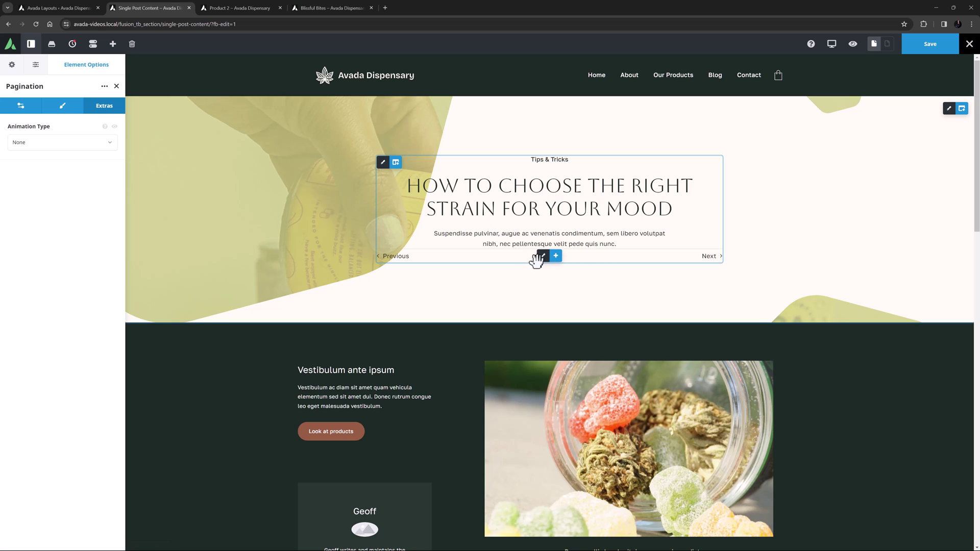
{"action": "left_click", "coordinate": [581, 256]}
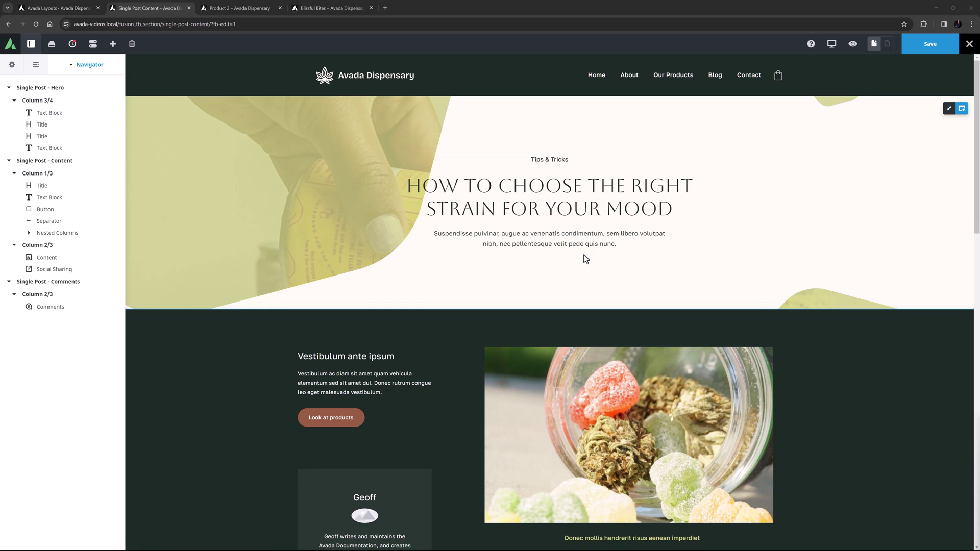
Insert a Post Card Archives element below the hero text, then delete it.
{"action": "left_click", "coordinate": [556, 238]}
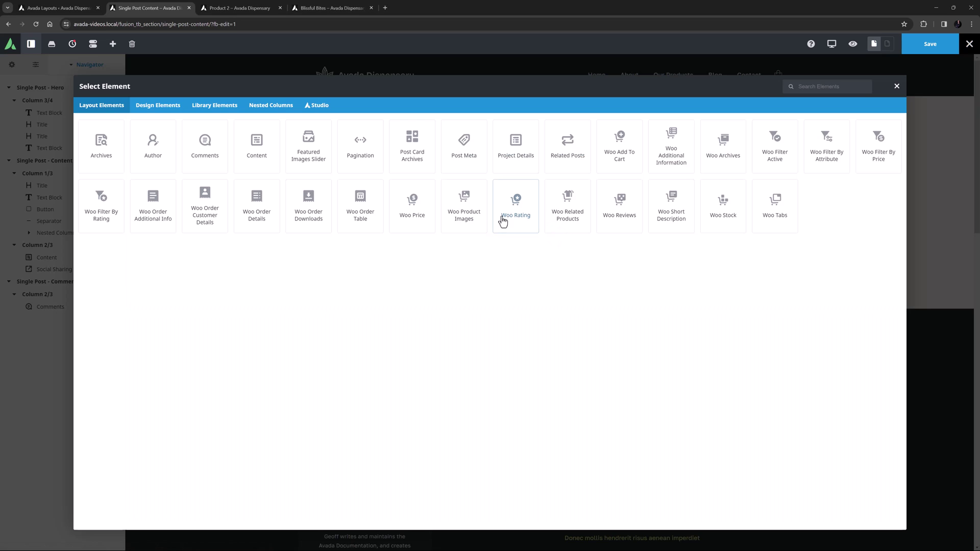
{"action": "left_click", "coordinate": [413, 146]}
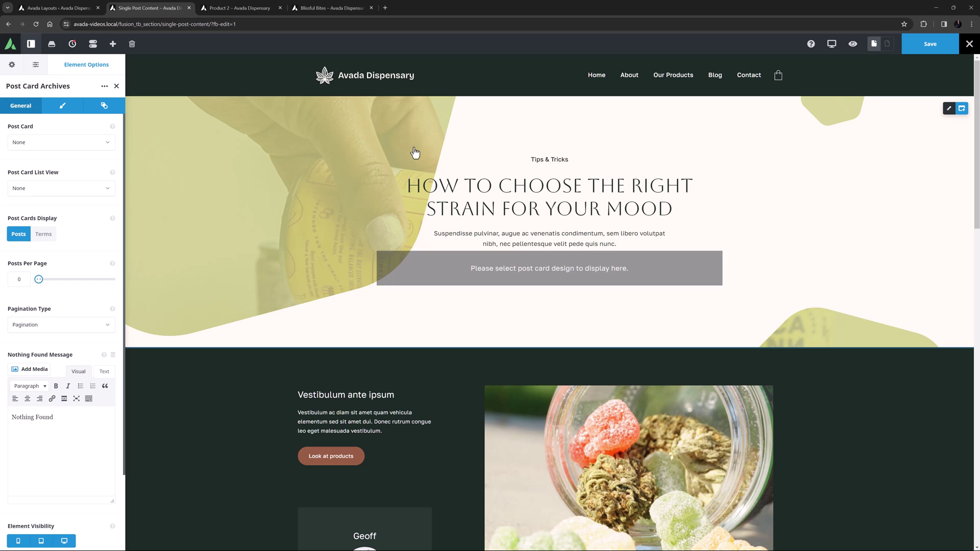
{"action": "mouse_move", "coordinate": [533, 273]}
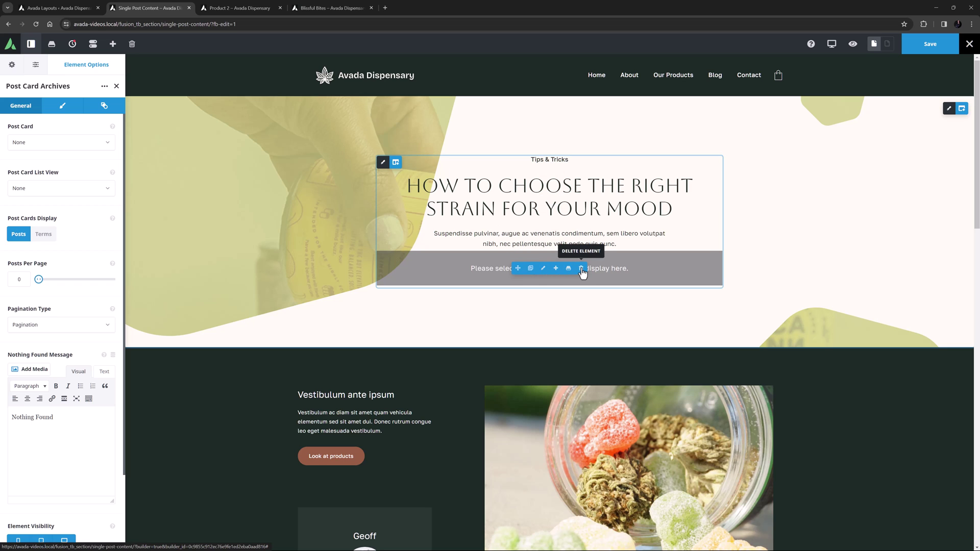
{"action": "left_click", "coordinate": [582, 269]}
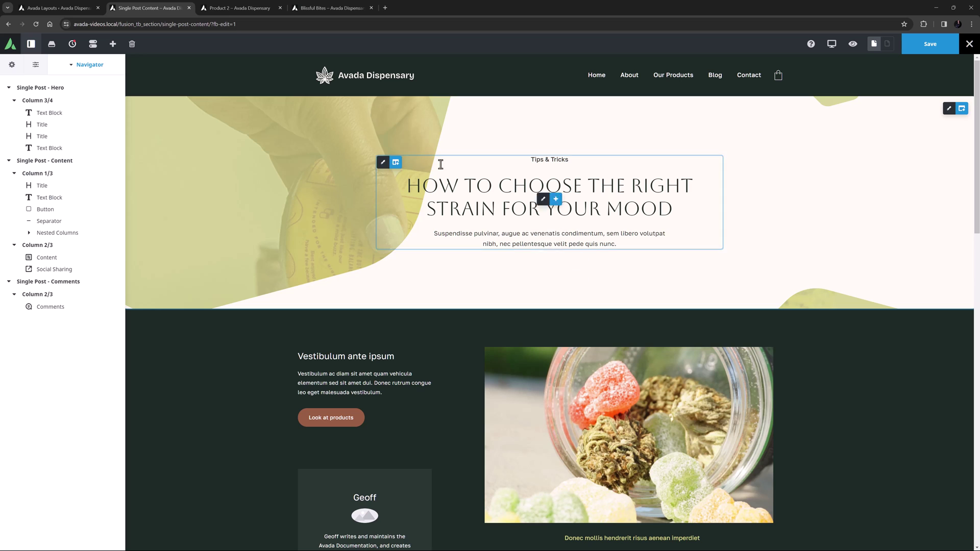
Switch to the Product 2 Blissful Bites card, browse its element list, and locate Post Card Cart.
{"action": "left_click", "coordinate": [253, 5]}
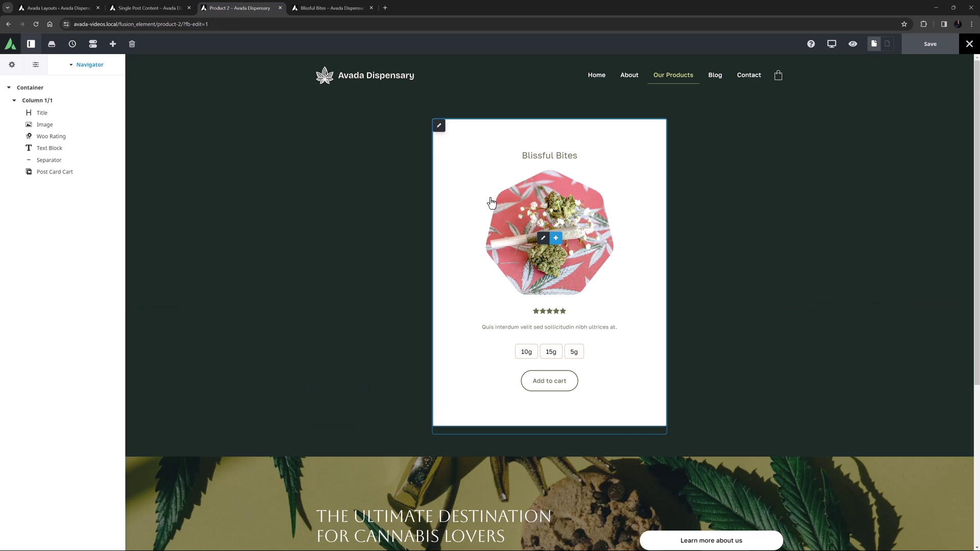
{"action": "left_click", "coordinate": [557, 239]}
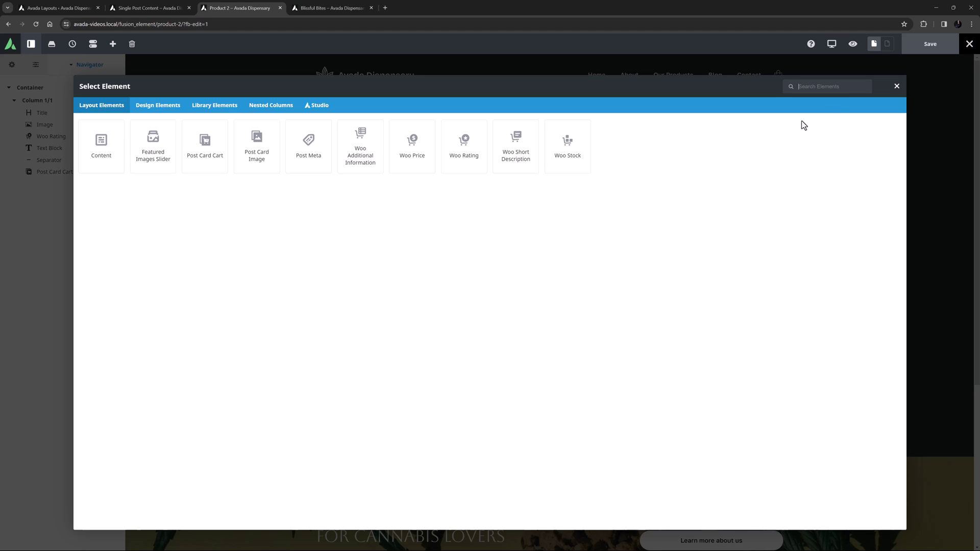
{"action": "left_click", "coordinate": [897, 87]}
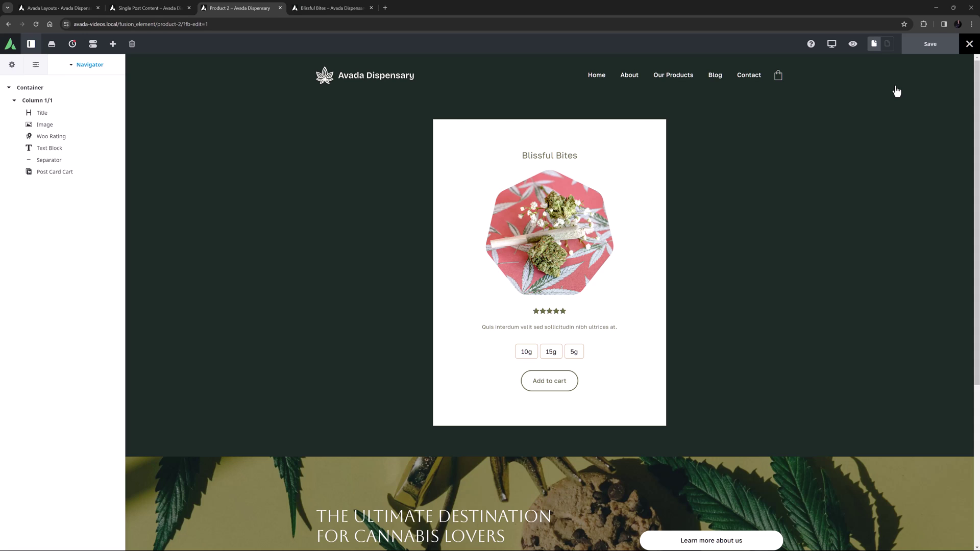
{"action": "left_click", "coordinate": [61, 172]}
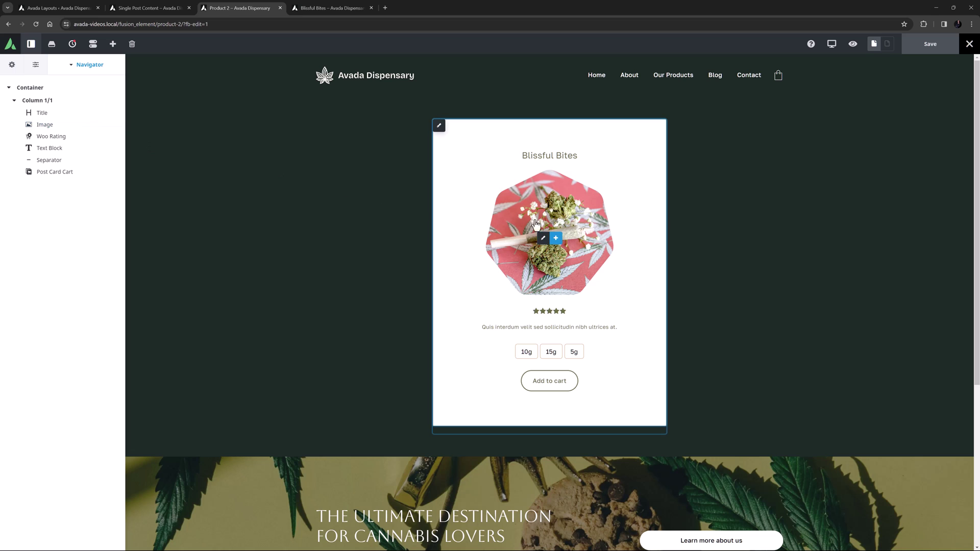
Add a Post Card Image after the product image with Rollover layout, then delete it.
{"action": "left_click", "coordinate": [97, 124]}
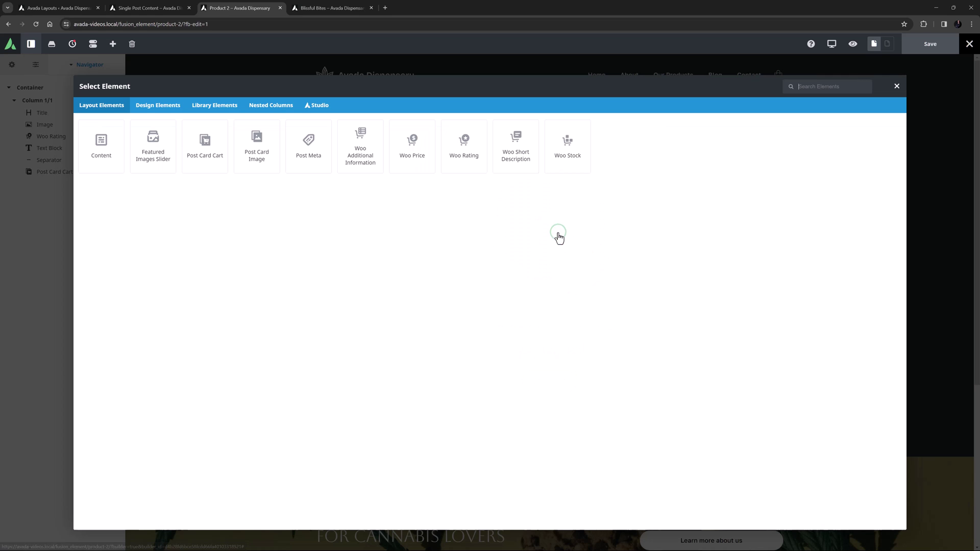
{"action": "left_click", "coordinate": [258, 148]}
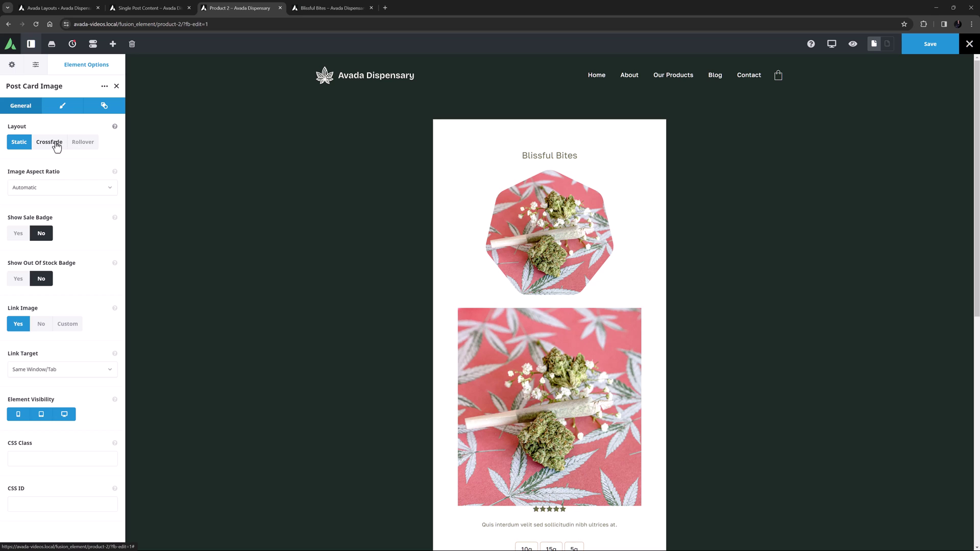
{"action": "left_click", "coordinate": [82, 142]}
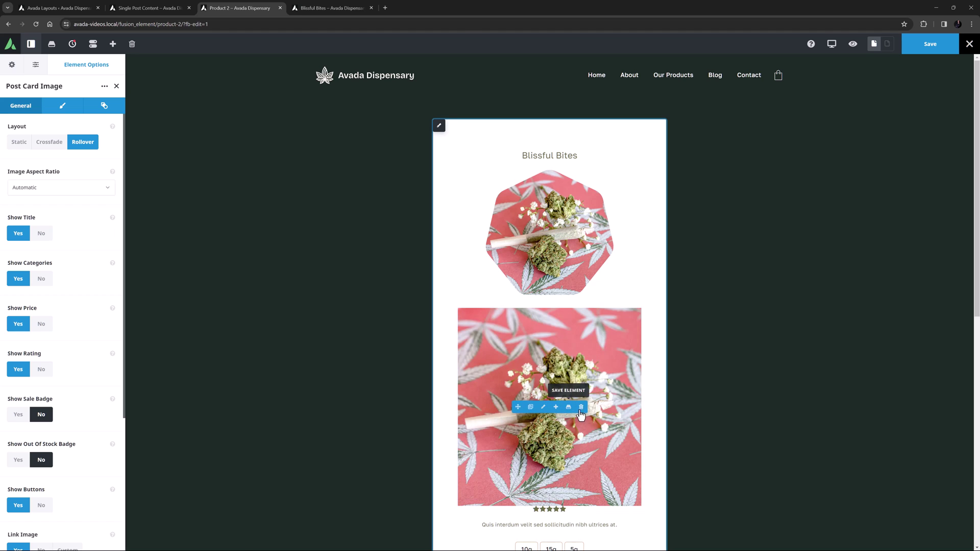
{"action": "left_click", "coordinate": [581, 408]}
{"action": "left_click", "coordinate": [316, 210]}
Return to the Single Post Content layout and insert a Post Meta element in the hero.
{"action": "left_click", "coordinate": [164, 9]}
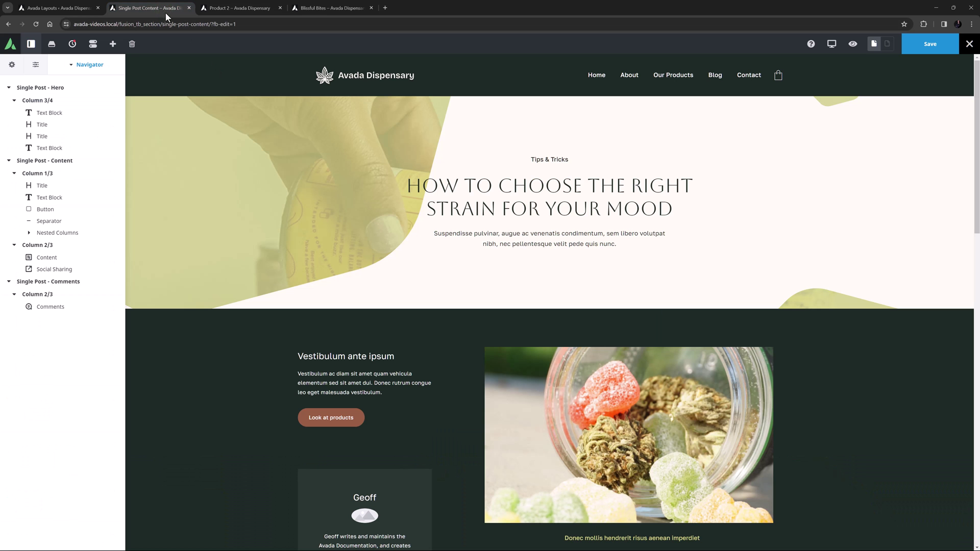
{"action": "left_click", "coordinate": [555, 238]}
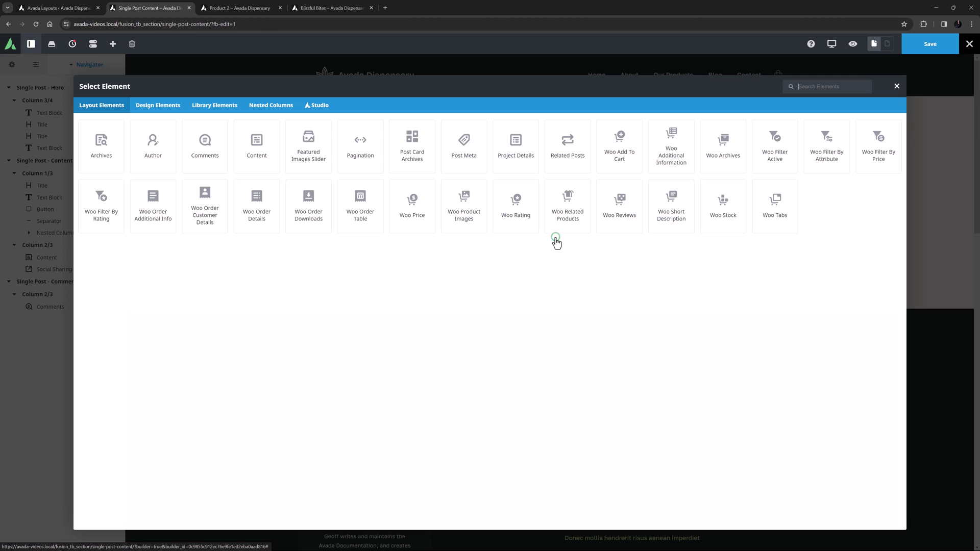
{"action": "left_click", "coordinate": [458, 142]}
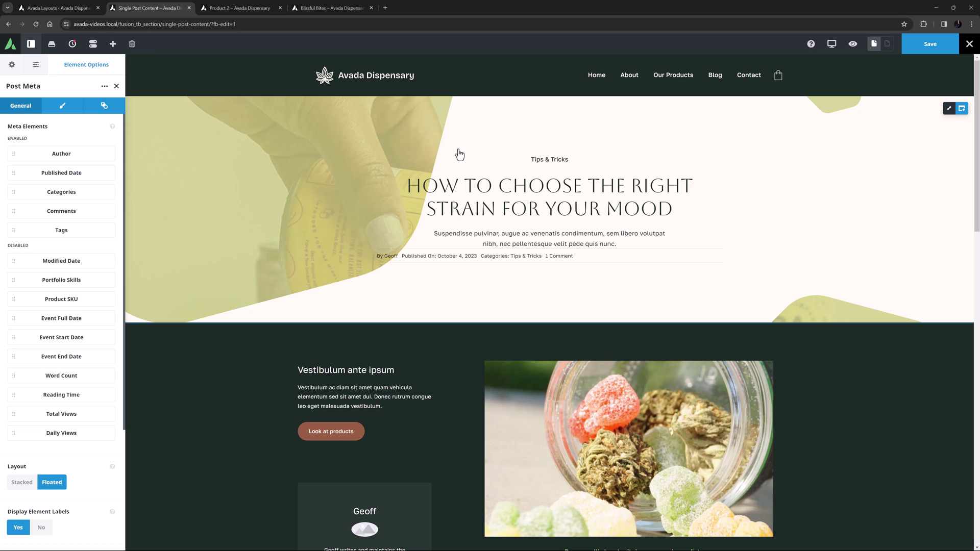
Centre the post meta with a 20px top margin and add Project Details beneath it.
{"action": "left_click", "coordinate": [63, 110]}
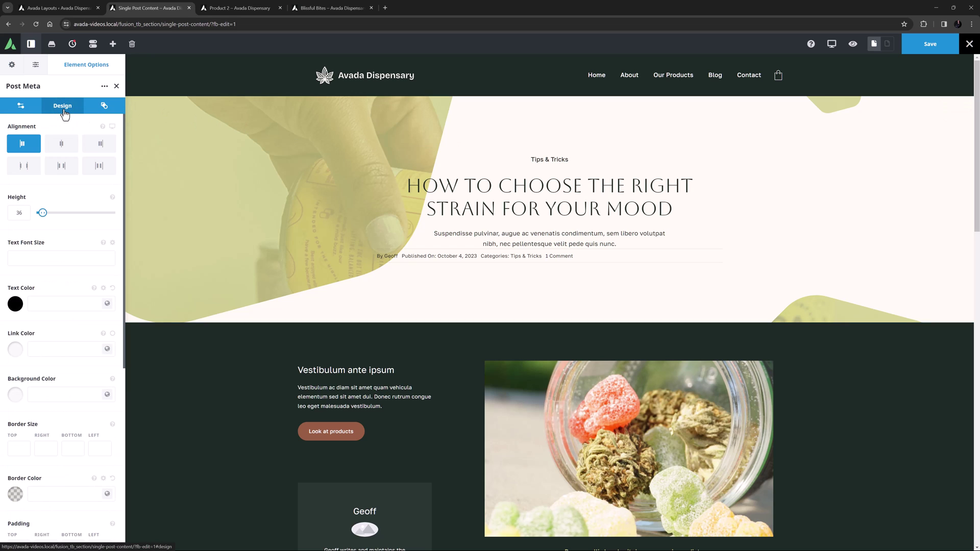
{"action": "left_click", "coordinate": [61, 144]}
{"action": "scroll", "coordinate": [55, 425], "scroll_direction": "down", "scroll_amount": 2}
{"action": "scroll", "coordinate": [54, 425], "scroll_direction": "down", "scroll_amount": 3}
{"action": "left_click", "coordinate": [17, 374]}
{"action": "type", "text": "20px"}
{"action": "key", "text": "Tab"}
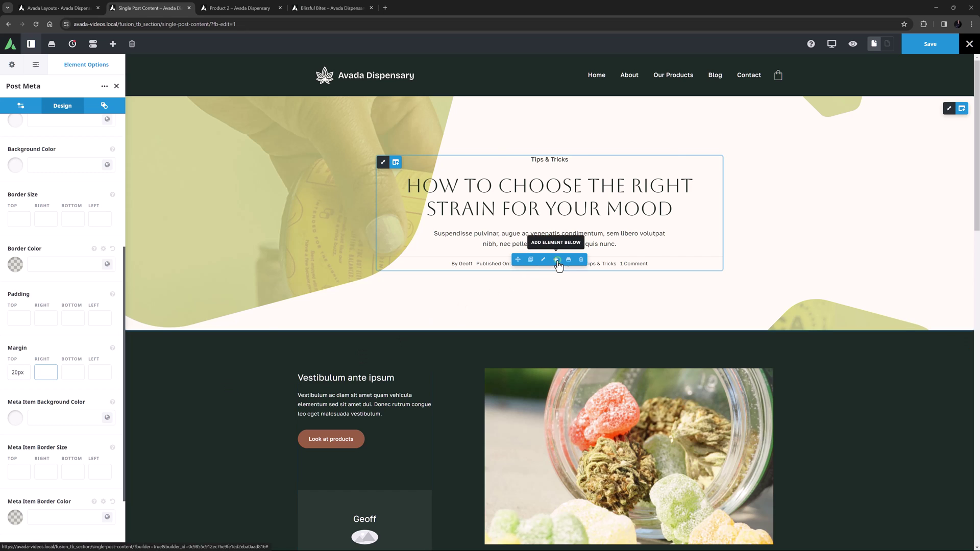
{"action": "left_click", "coordinate": [556, 260]}
Insert a Project Details element, then delete it so the hero ends with Post Meta.
{"action": "left_click", "coordinate": [514, 147]}
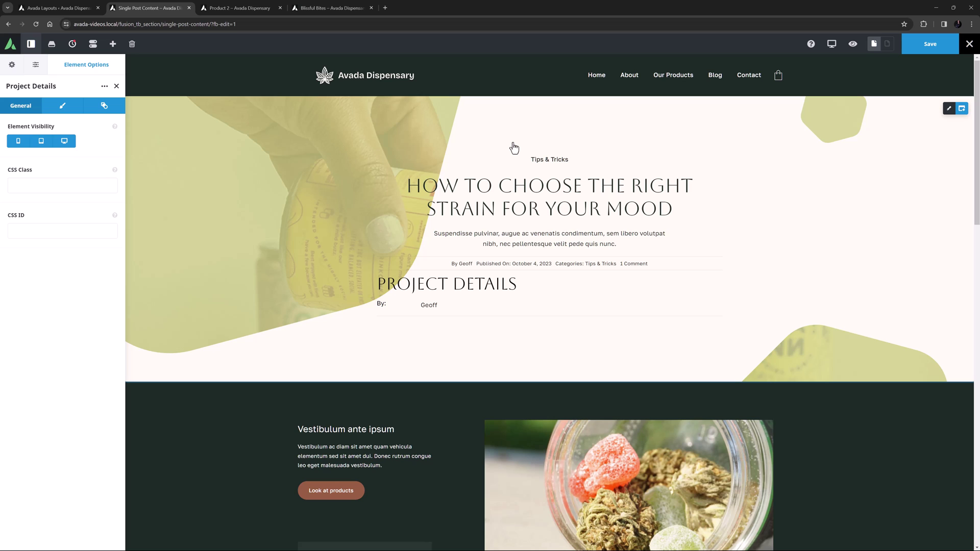
{"action": "mouse_move", "coordinate": [502, 279]}
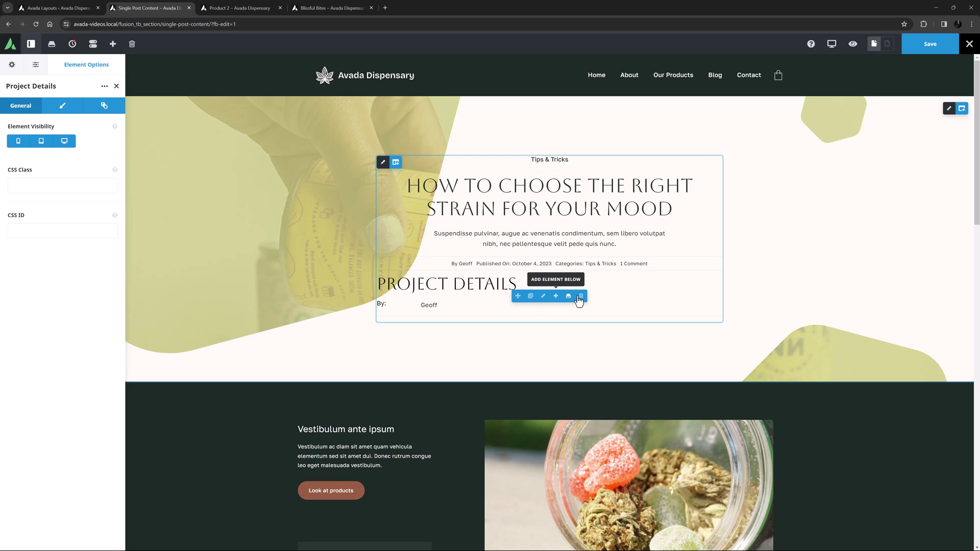
{"action": "left_click", "coordinate": [580, 297]}
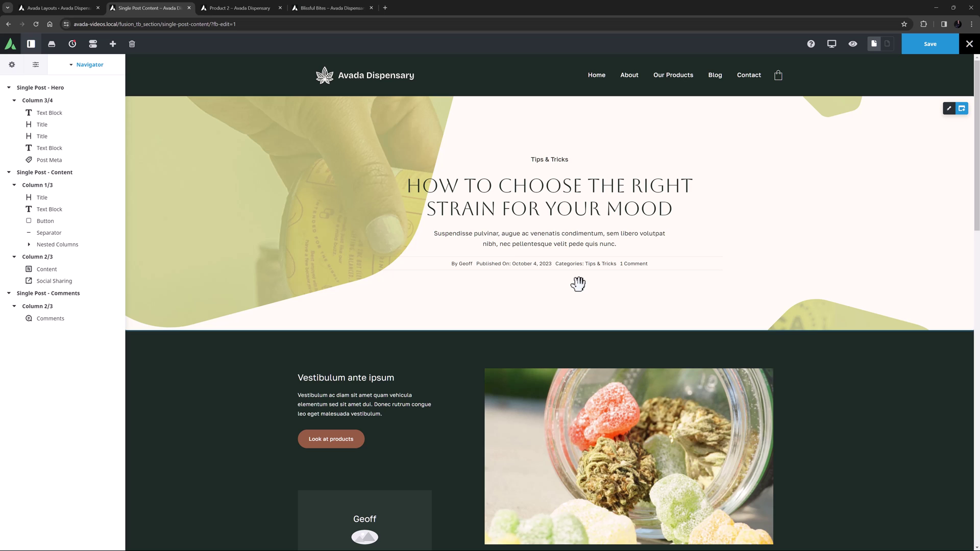
{"action": "scroll", "coordinate": [578, 284], "scroll_direction": "down", "scroll_amount": 20}
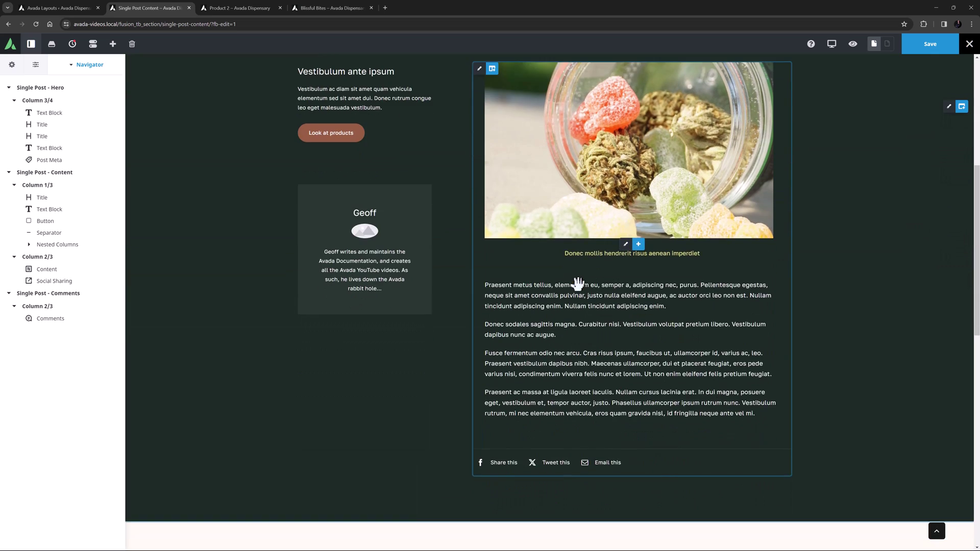
{"action": "scroll", "coordinate": [578, 283], "scroll_direction": "down", "scroll_amount": 1}
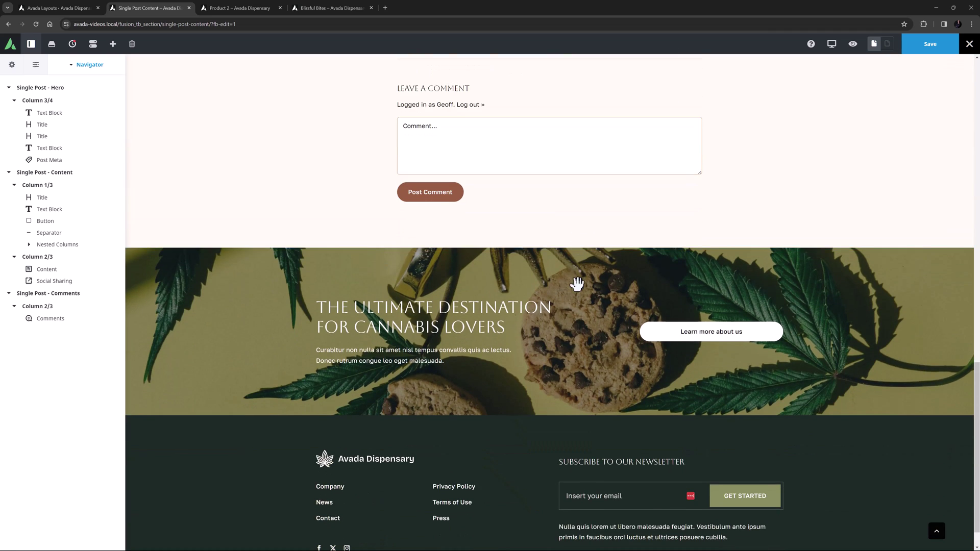
{"action": "mouse_move", "coordinate": [556, 166]}
{"action": "left_click", "coordinate": [556, 95]}
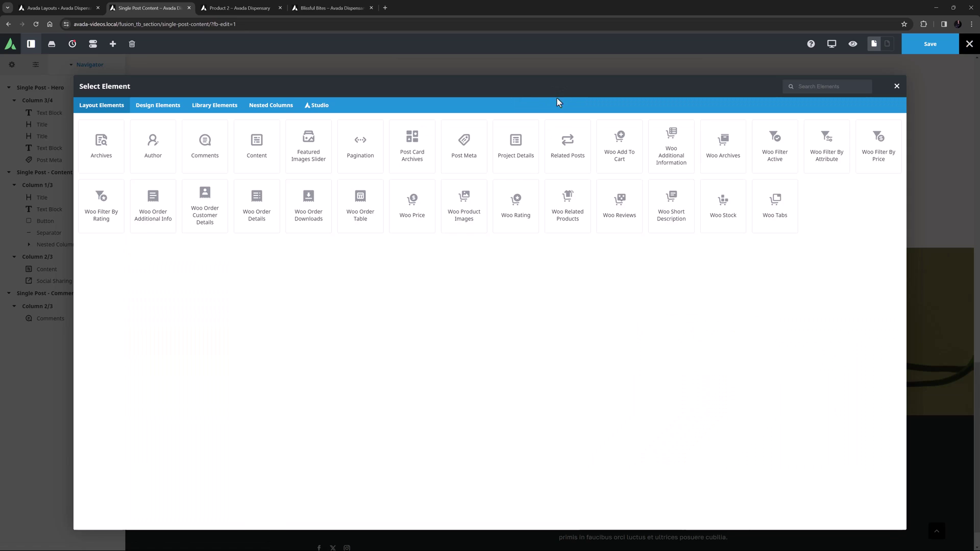
{"action": "left_click", "coordinate": [559, 145]}
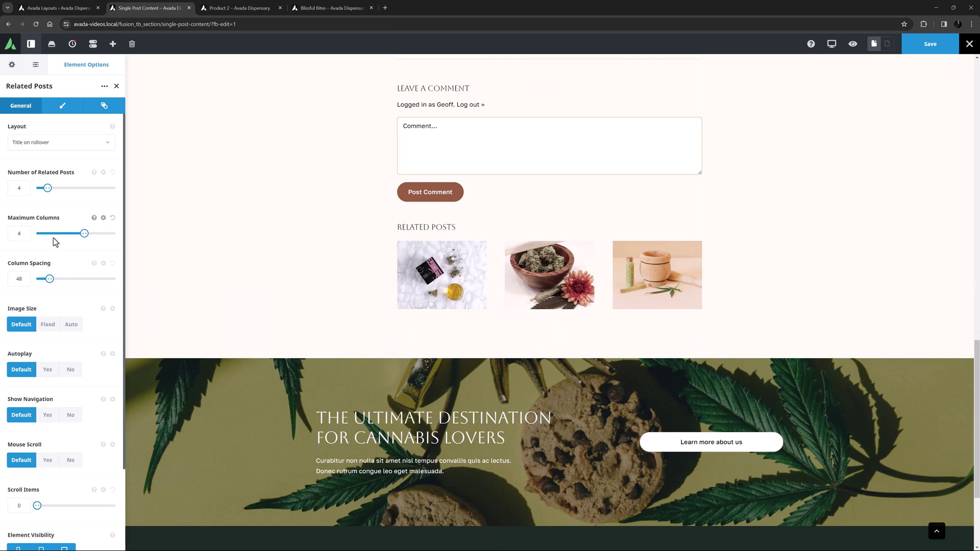
{"action": "double_click", "coordinate": [18, 233]}
{"action": "type", "text": "2"}
{"action": "key", "text": "Tab"}
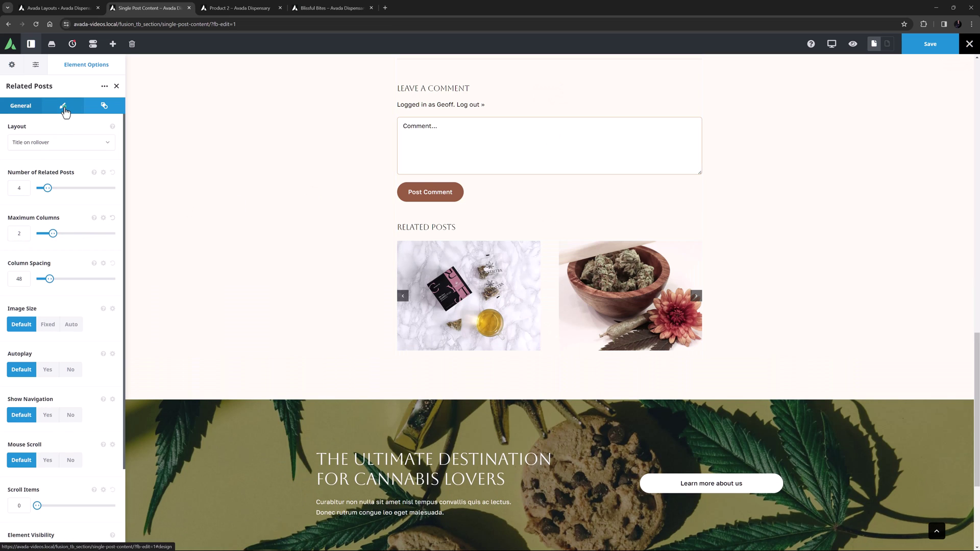
{"action": "left_click", "coordinate": [65, 108]}
{"action": "left_click", "coordinate": [104, 106]}
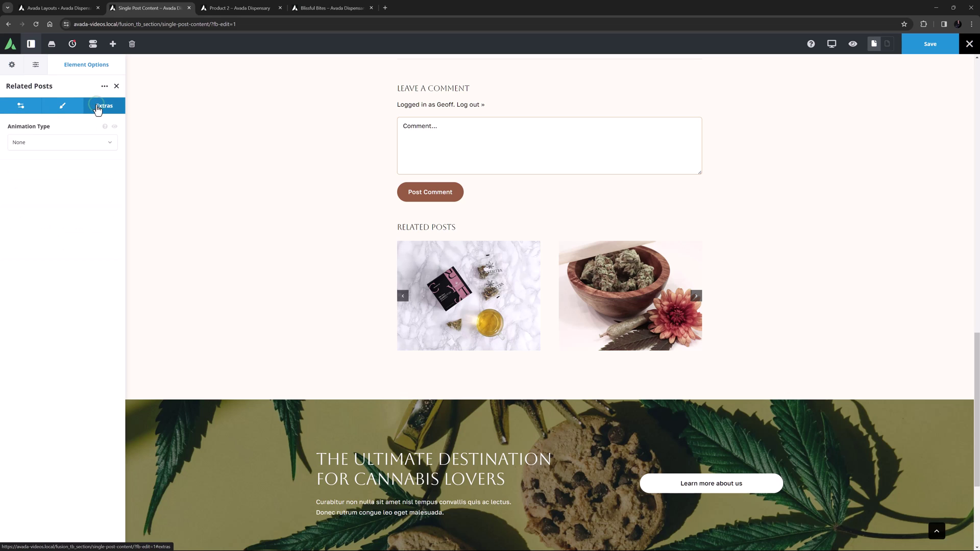
{"action": "left_click", "coordinate": [21, 108]}
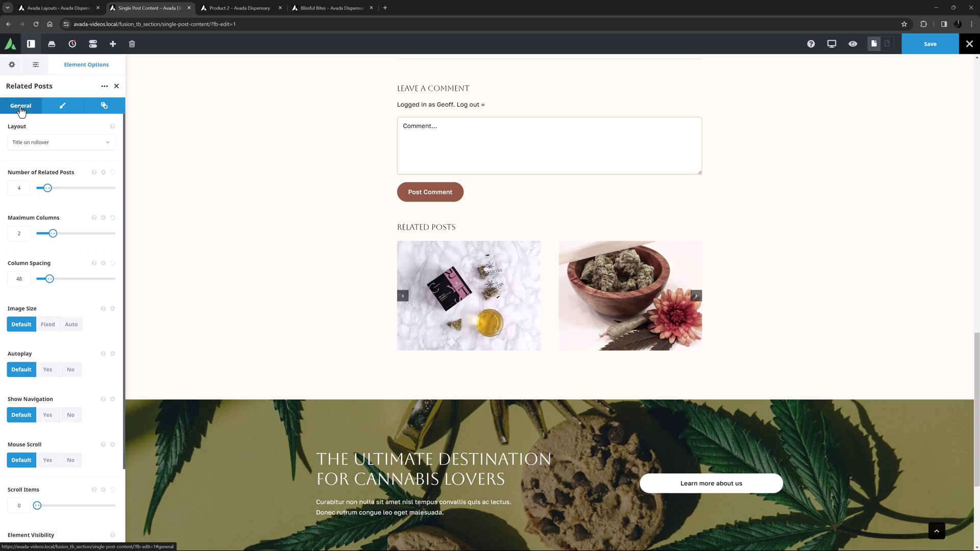
{"action": "left_click", "coordinate": [21, 142]}
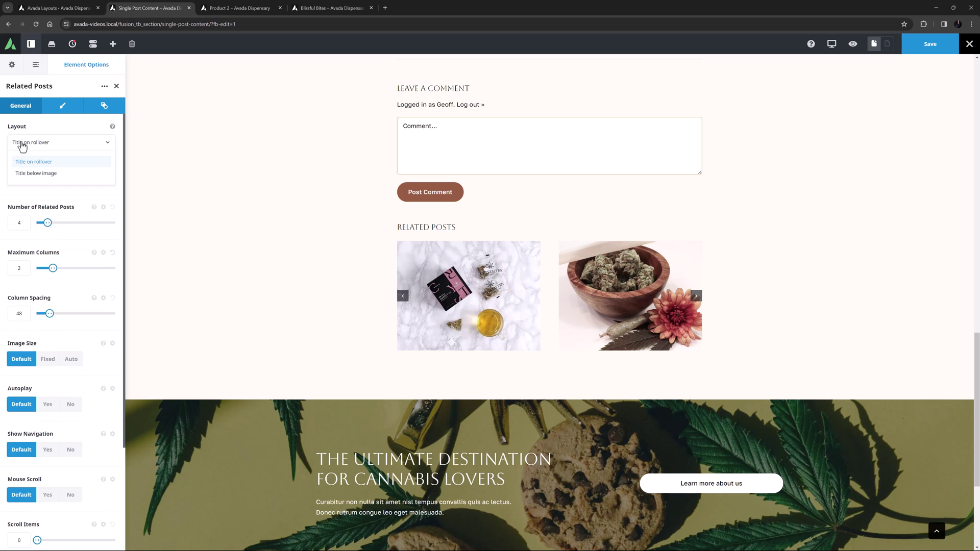
{"action": "left_click", "coordinate": [22, 143]}
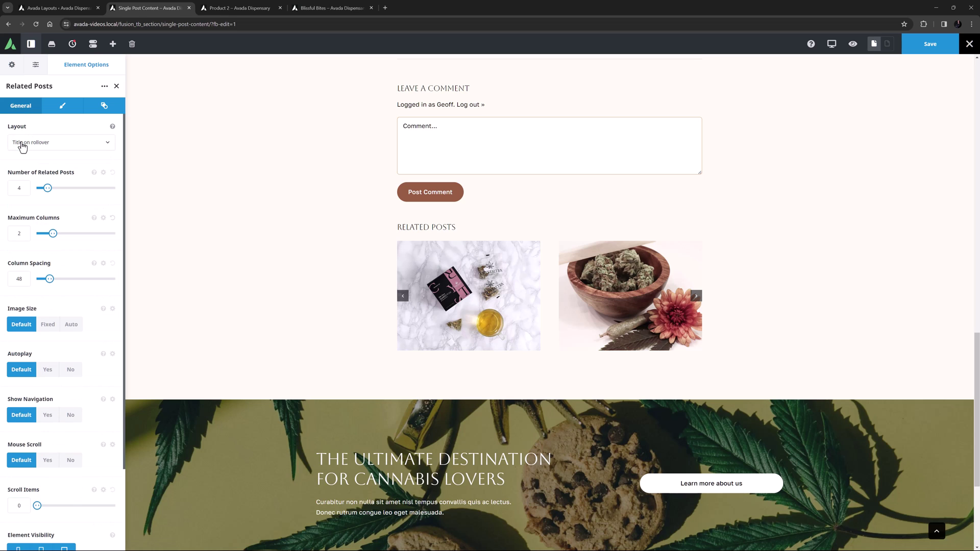
{"action": "left_click", "coordinate": [581, 278]}
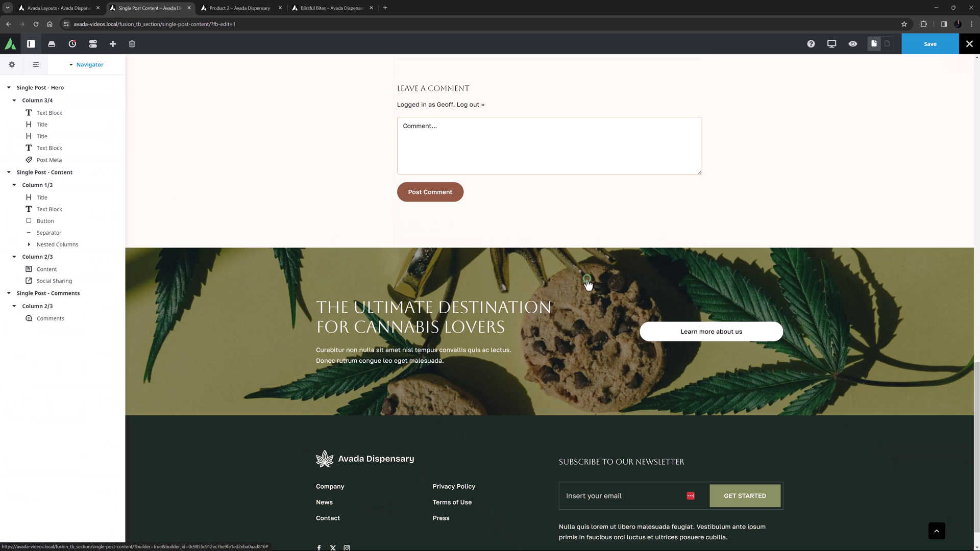
{"action": "scroll", "coordinate": [370, 222], "scroll_direction": "up", "scroll_amount": 8}
From Avada Layouts, edit the Single Product Content section to preview Blissful Bites.
{"action": "scroll", "coordinate": [370, 222], "scroll_direction": "up", "scroll_amount": 8}
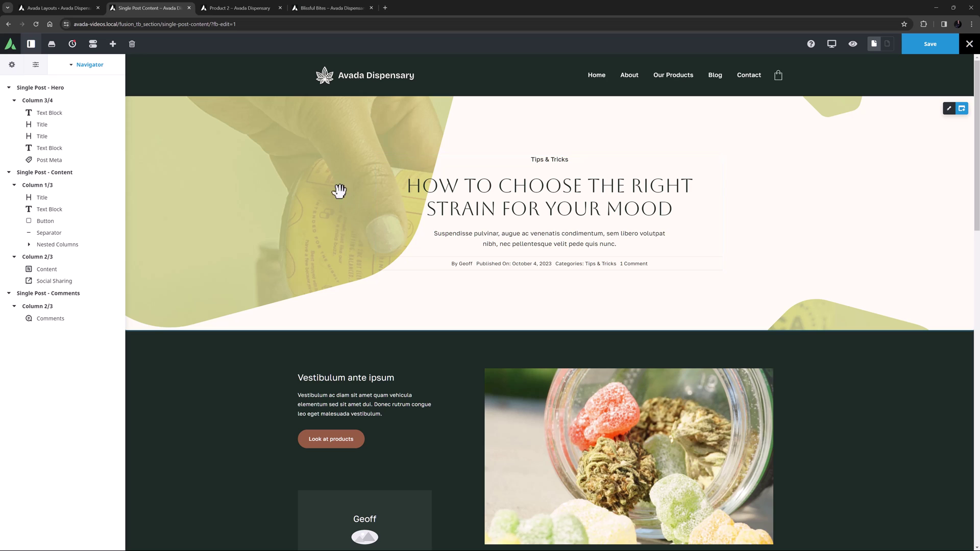
{"action": "left_click", "coordinate": [79, 7]}
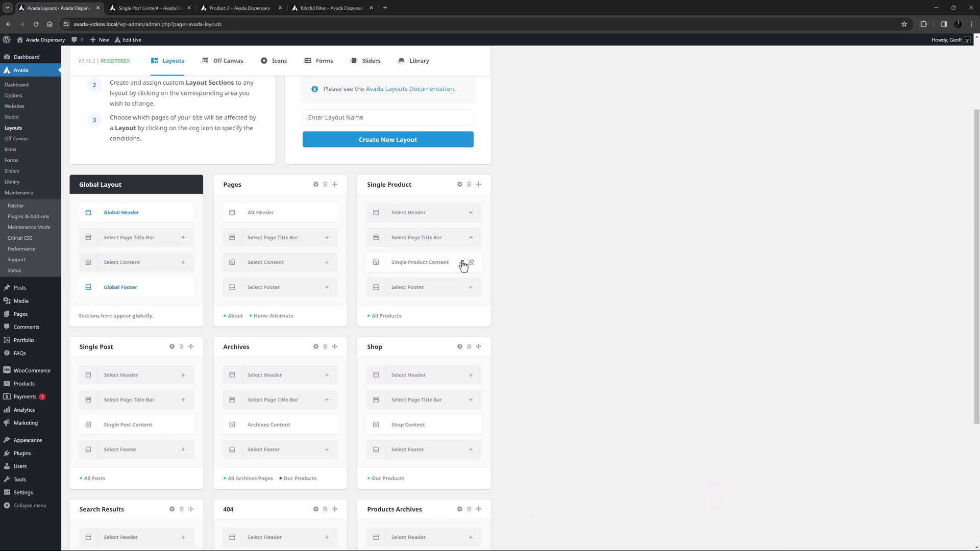
{"action": "left_click", "coordinate": [462, 262]}
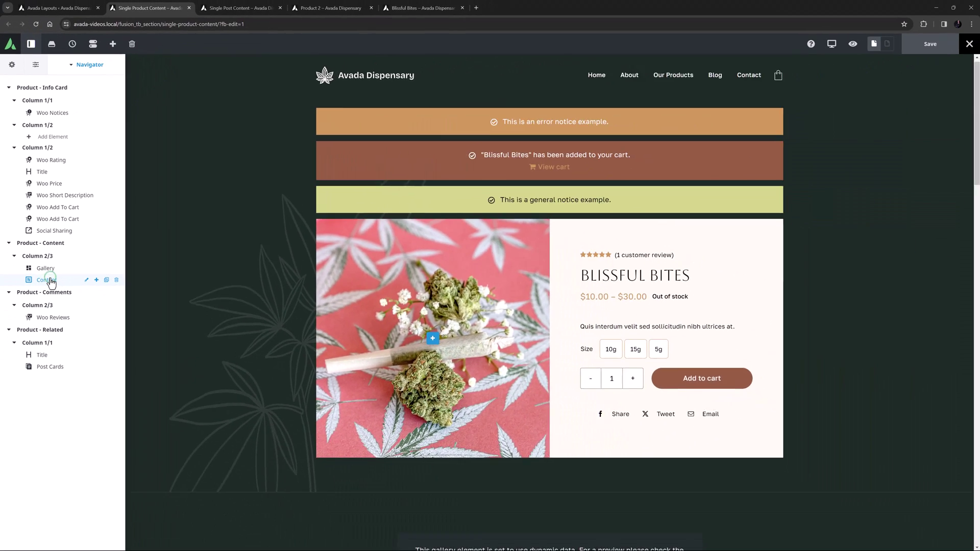
{"action": "left_click", "coordinate": [80, 364]}
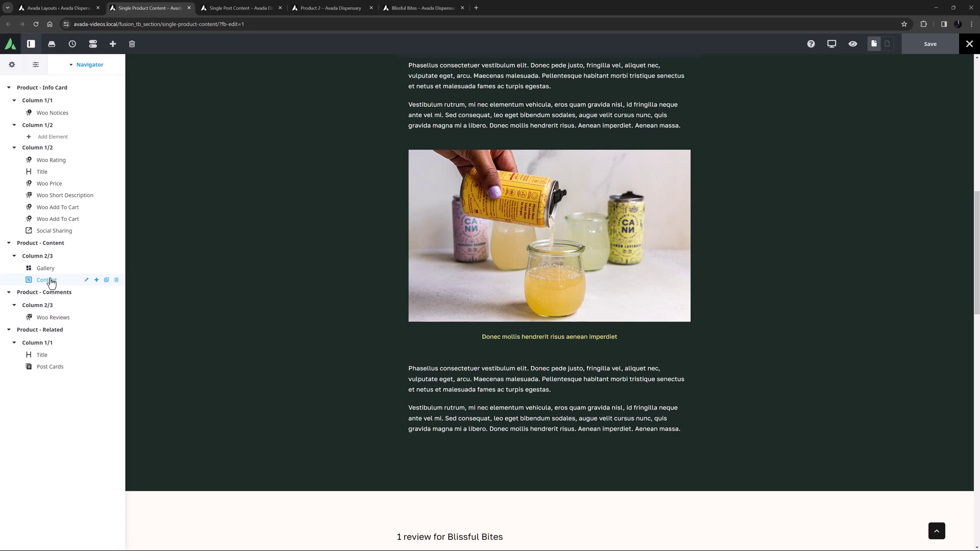
{"action": "left_click", "coordinate": [58, 116]}
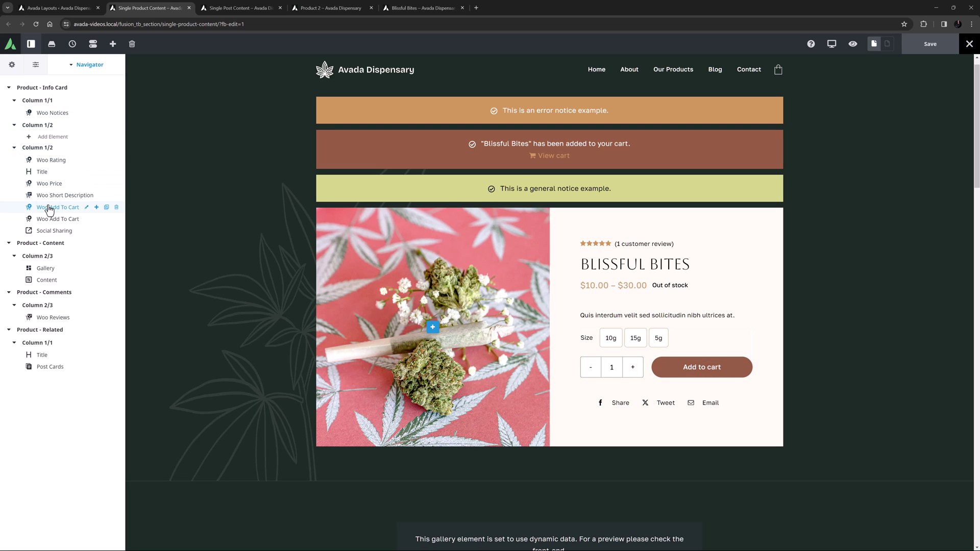
{"action": "left_click", "coordinate": [87, 207]}
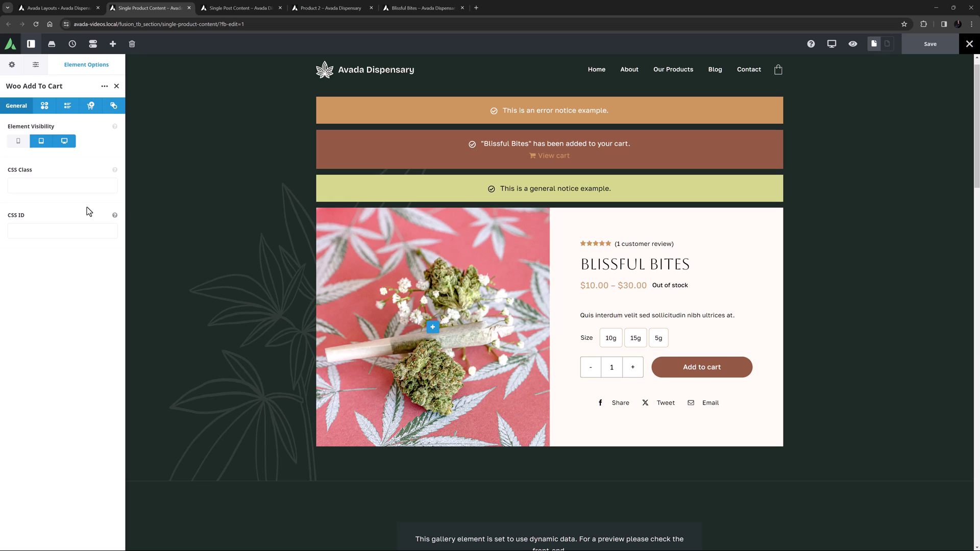
{"action": "left_click", "coordinate": [116, 86]}
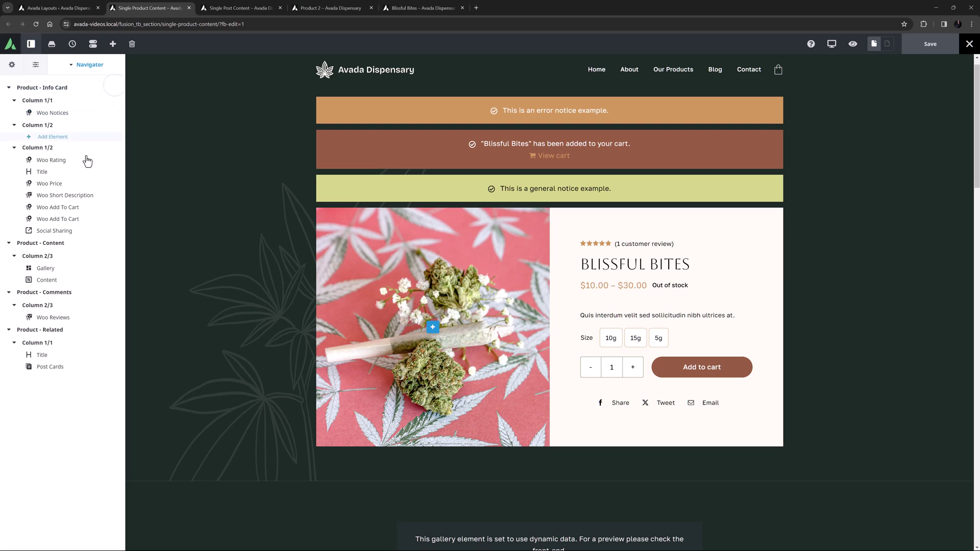
{"action": "left_click", "coordinate": [85, 219]}
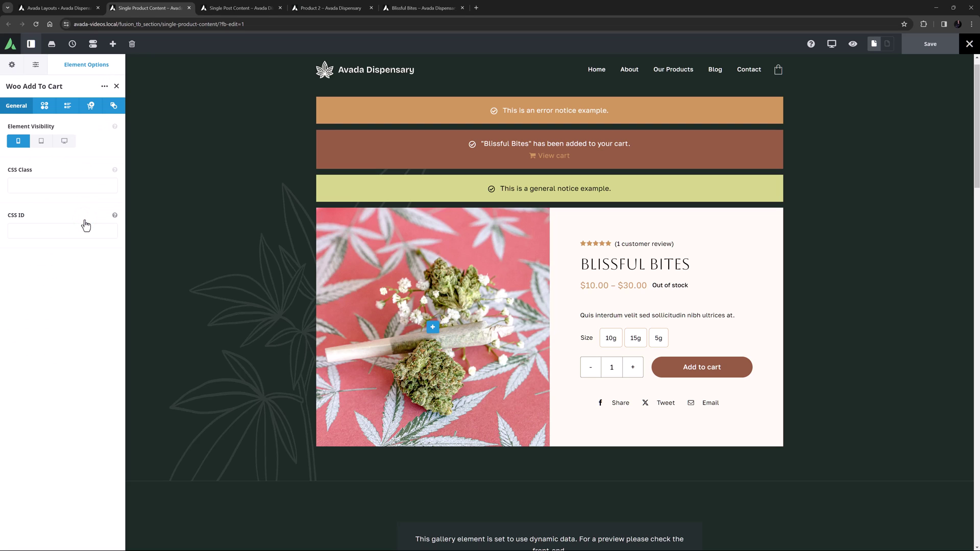
Try adding Woo Additional Information below the price, delete it, and reopen the element library.
{"action": "left_click", "coordinate": [117, 87]}
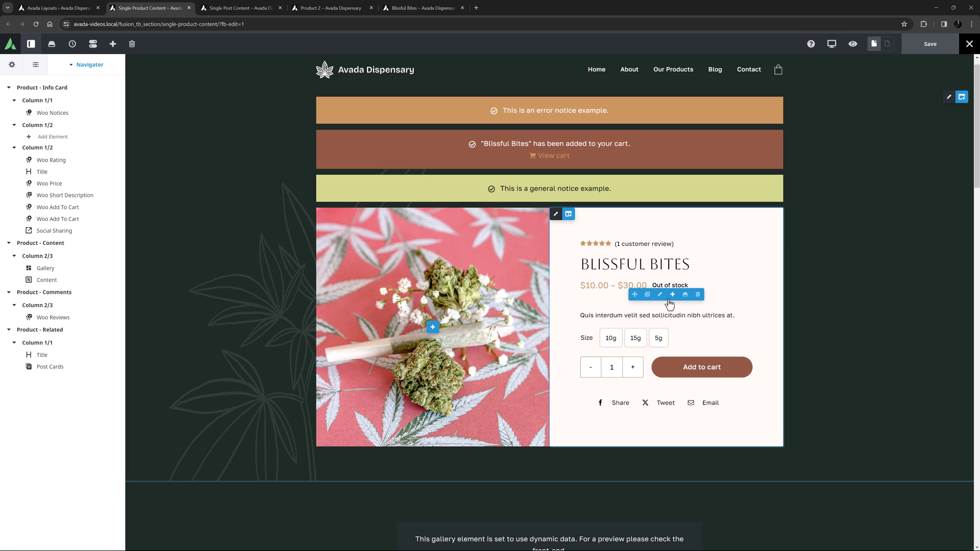
{"action": "left_click", "coordinate": [672, 294]}
{"action": "left_click", "coordinate": [669, 152]}
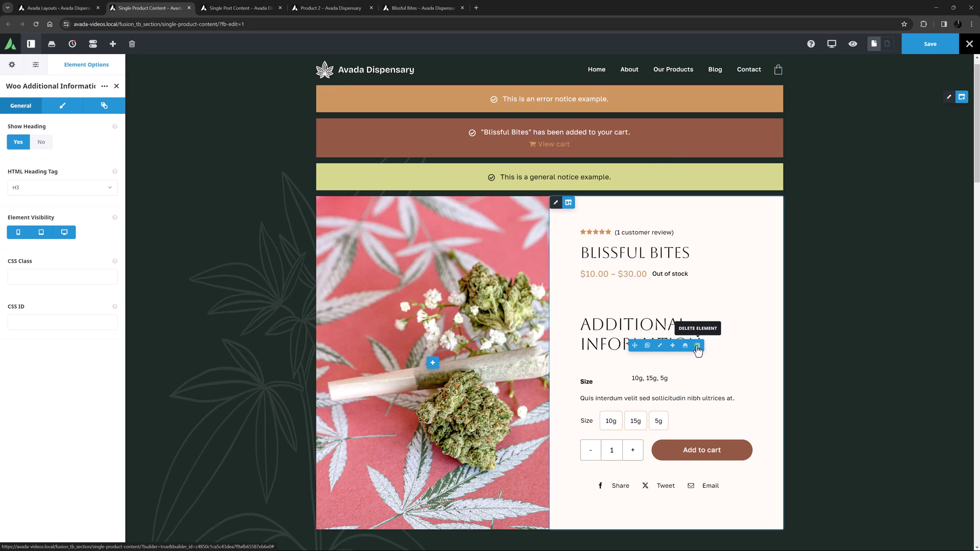
{"action": "left_click", "coordinate": [697, 346]}
{"action": "left_click", "coordinate": [672, 284]}
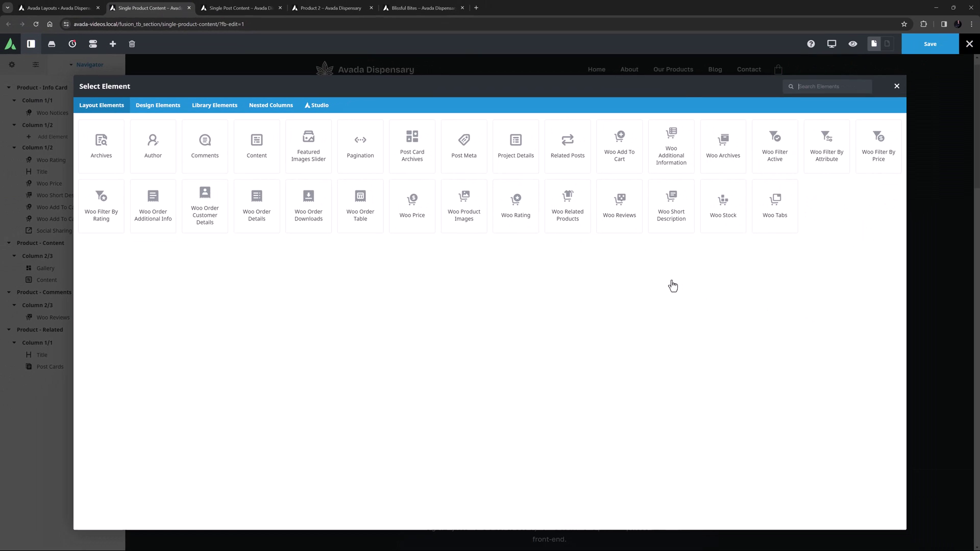
Close the Select Element list without adding an element.
{"action": "left_click", "coordinate": [897, 87]}
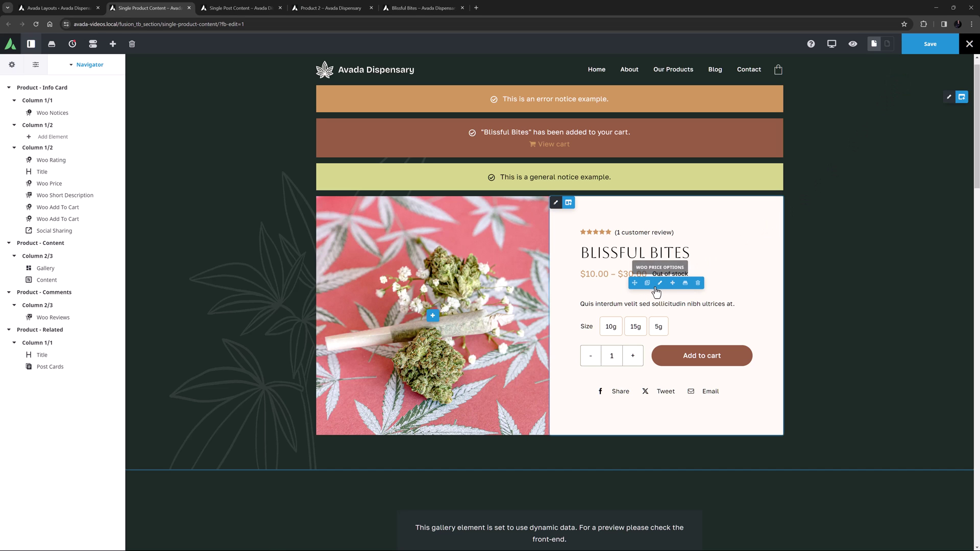
Open the Woo Price element options showing floated layout and the discount badge.
{"action": "left_click", "coordinate": [660, 285]}
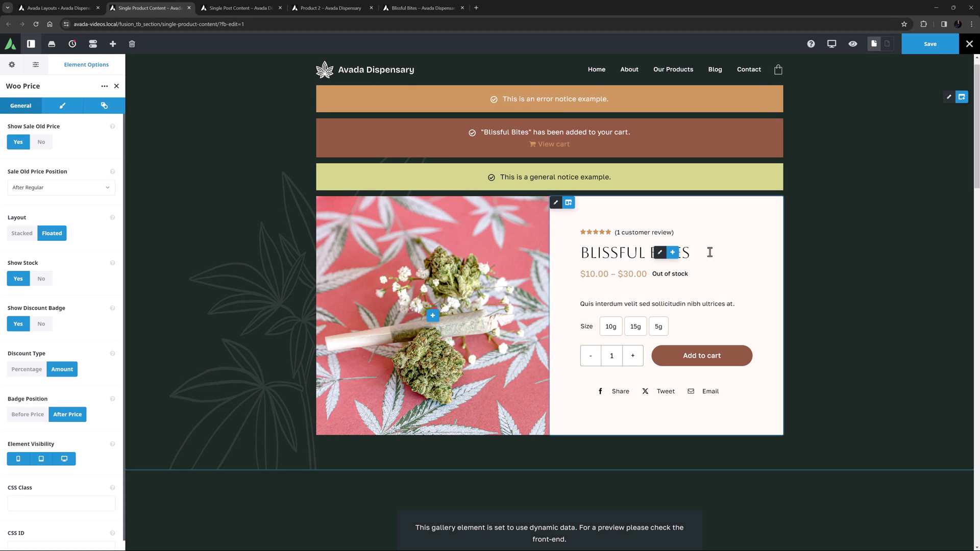
{"action": "left_click", "coordinate": [323, 204]}
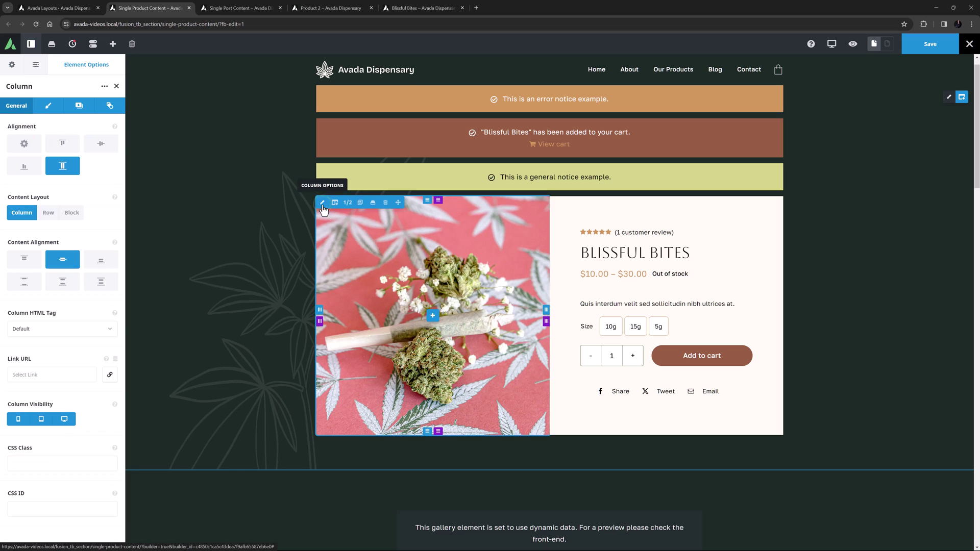
{"action": "left_click", "coordinate": [77, 105]}
{"action": "left_click", "coordinate": [98, 147]}
{"action": "left_click", "coordinate": [97, 188]}
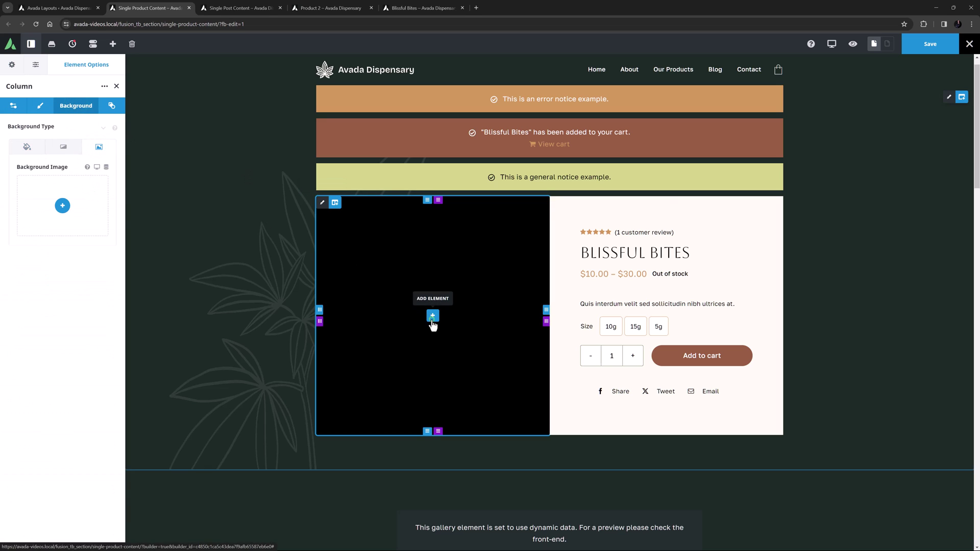
{"action": "left_click", "coordinate": [433, 316]}
{"action": "left_click", "coordinate": [470, 256]}
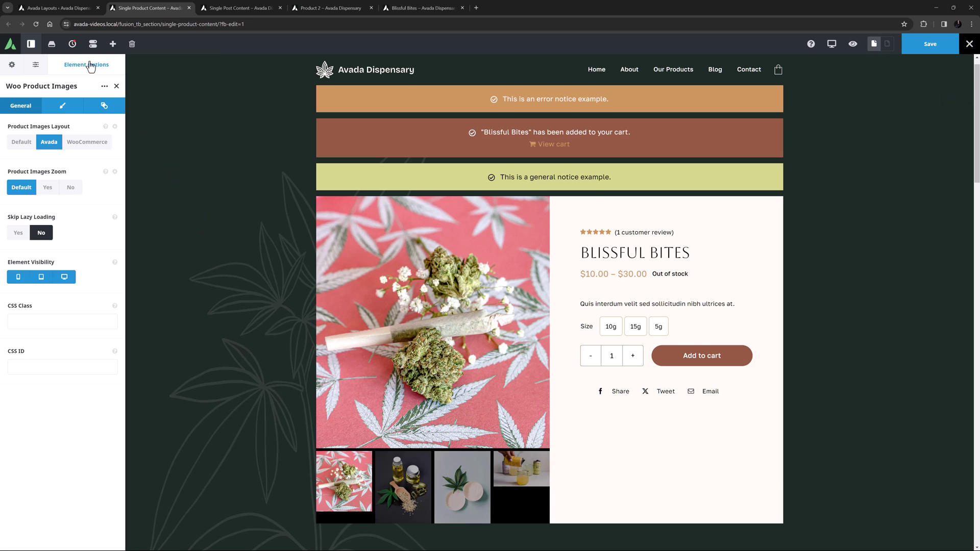
{"action": "left_click", "coordinate": [72, 44]}
{"action": "left_click", "coordinate": [82, 127]}
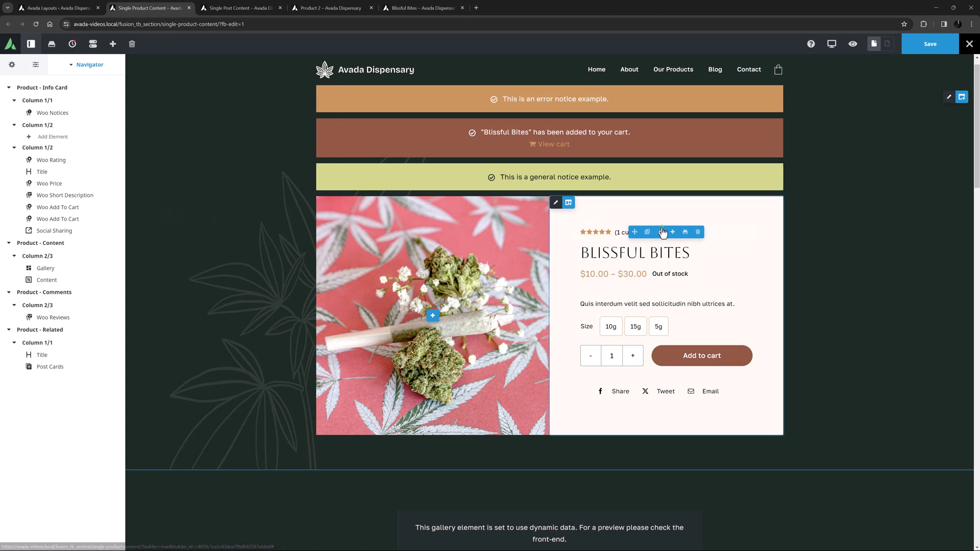
Open the Woo Rating element options for the stars above the Blissful Bites title.
{"action": "left_click", "coordinate": [661, 232]}
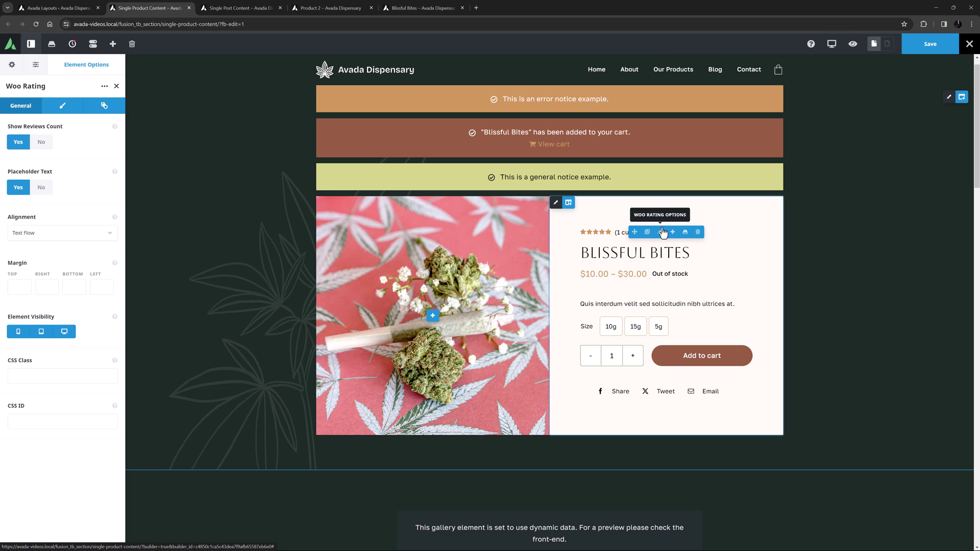
{"action": "scroll", "coordinate": [656, 250], "scroll_direction": "down", "scroll_amount": 6}
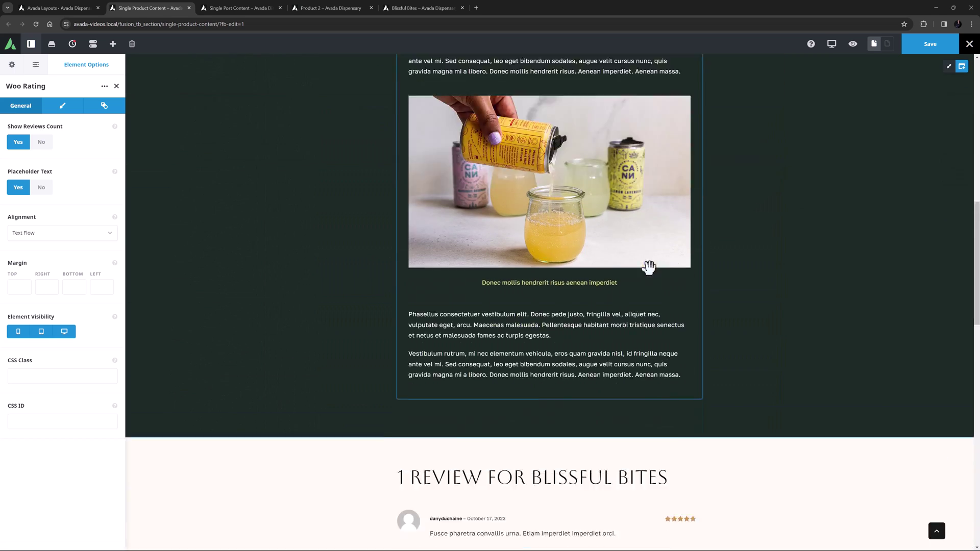
{"action": "scroll", "coordinate": [649, 267], "scroll_direction": "down", "scroll_amount": 10}
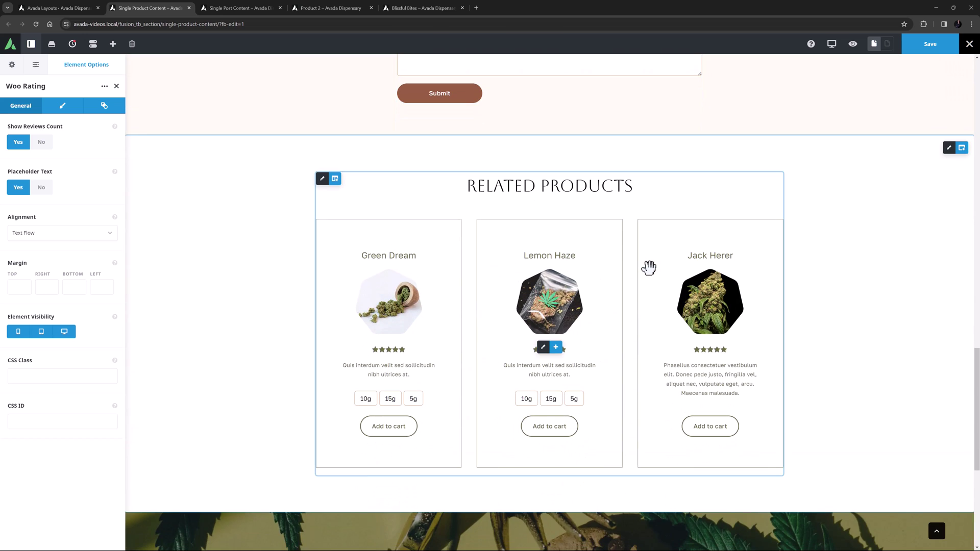
{"action": "left_click", "coordinate": [560, 345]}
{"action": "left_click", "coordinate": [579, 212]}
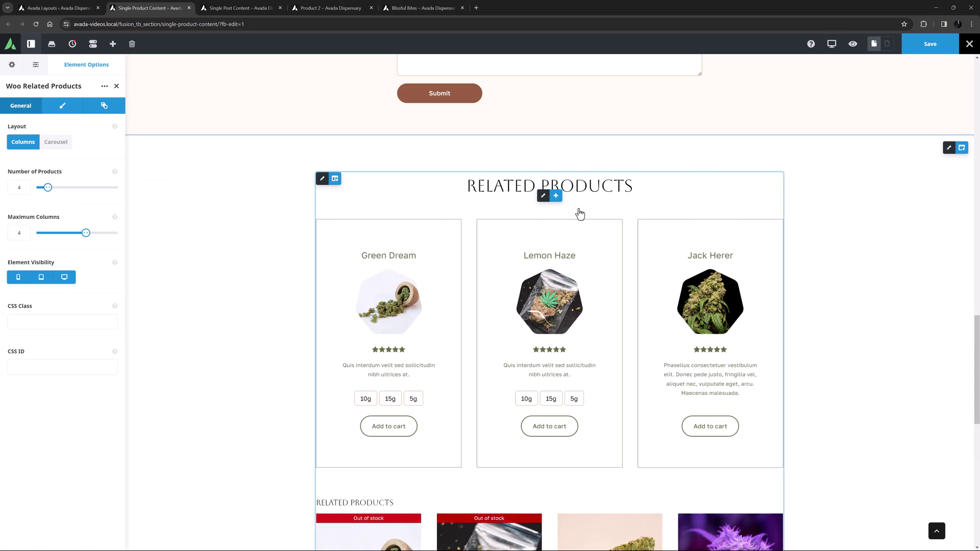
{"action": "scroll", "coordinate": [577, 215], "scroll_direction": "down", "scroll_amount": 4}
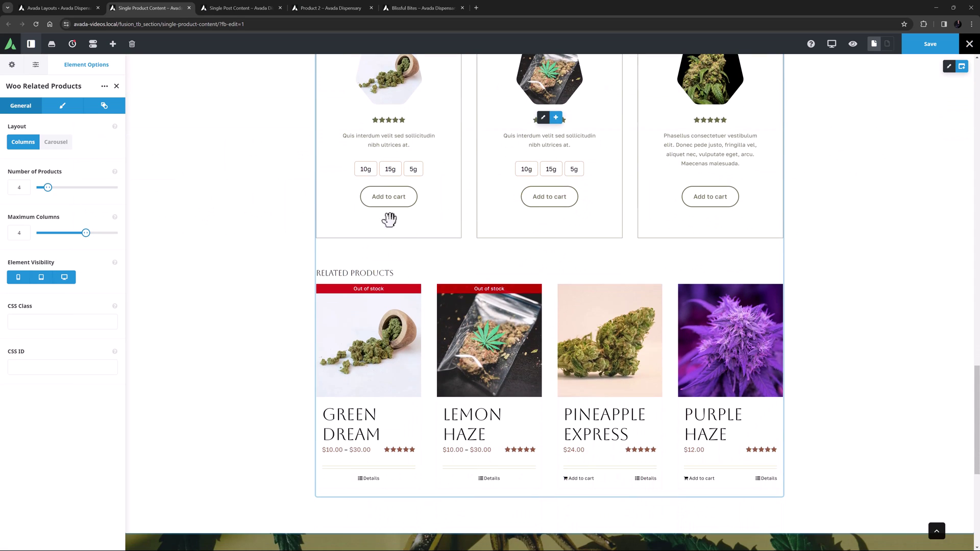
{"action": "left_click", "coordinate": [46, 145]}
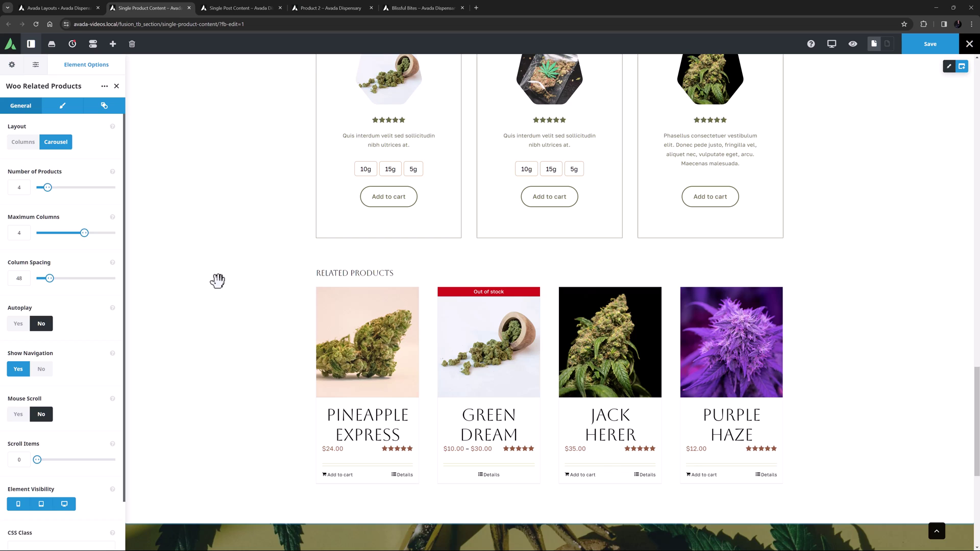
{"action": "mouse_move", "coordinate": [72, 44]}
{"action": "left_click", "coordinate": [87, 93]}
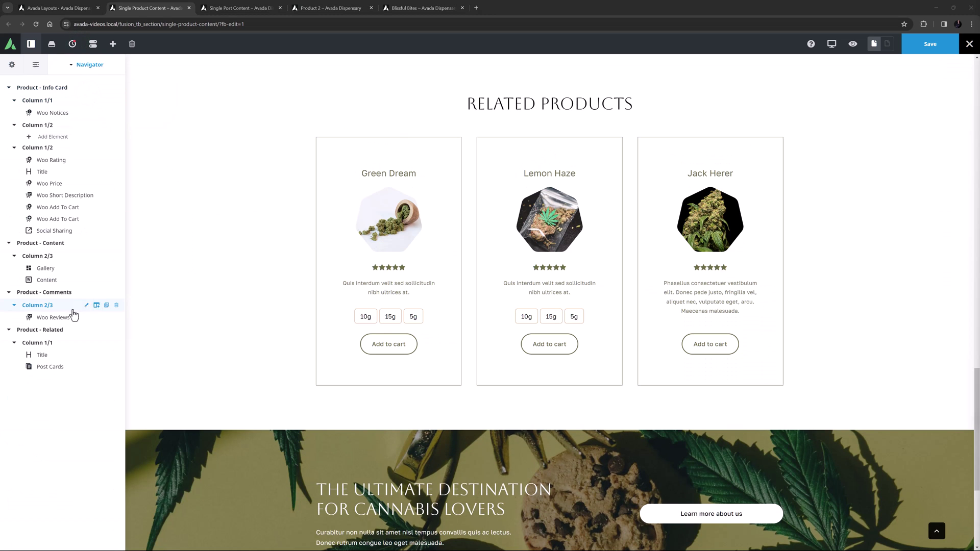
{"action": "left_click", "coordinate": [55, 318]}
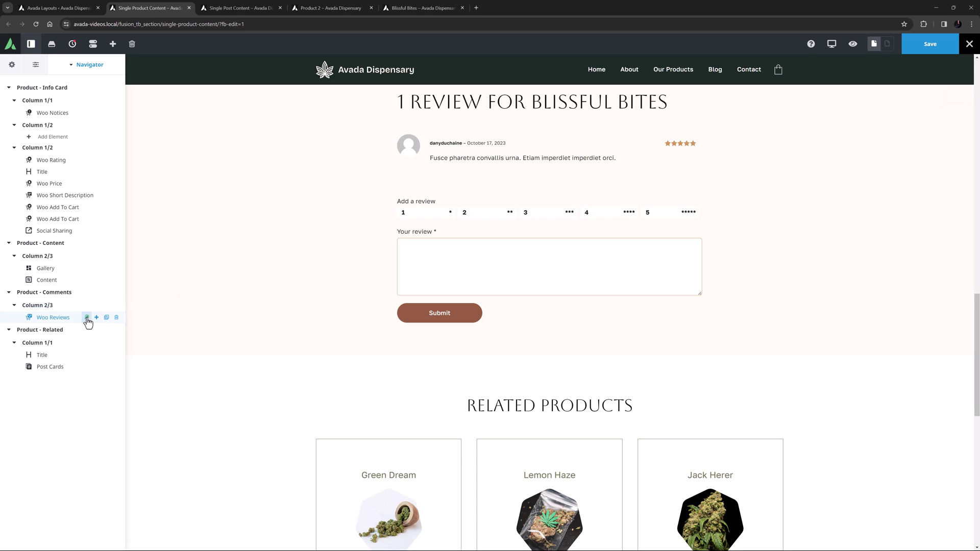
{"action": "left_click", "coordinate": [90, 318]}
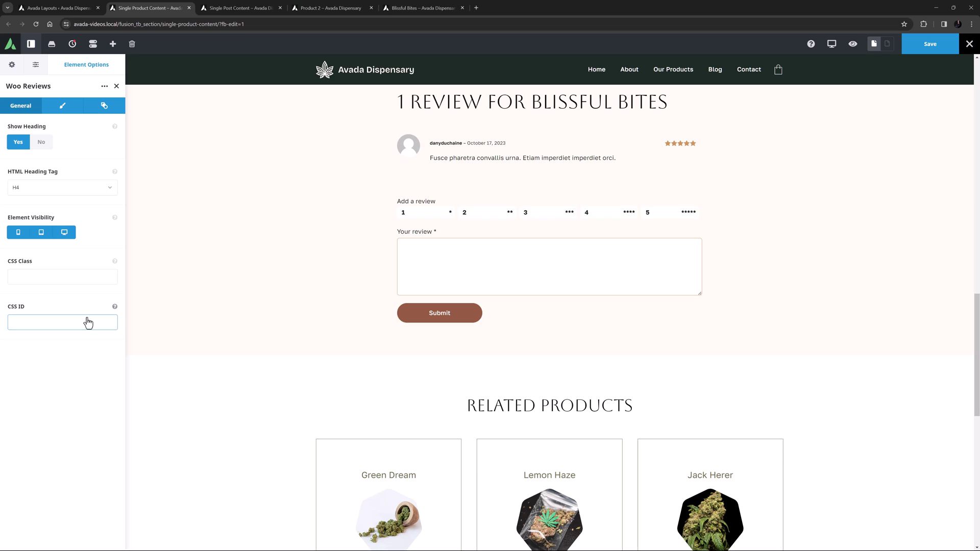
{"action": "left_click", "coordinate": [116, 86]}
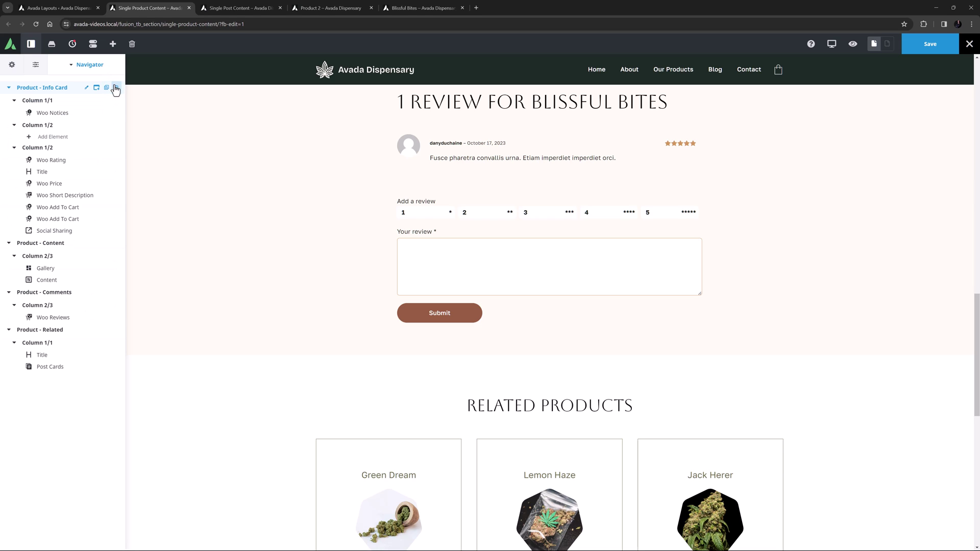
{"action": "left_click", "coordinate": [80, 196]}
{"action": "scroll", "coordinate": [710, 159], "scroll_direction": "up", "scroll_amount": 3}
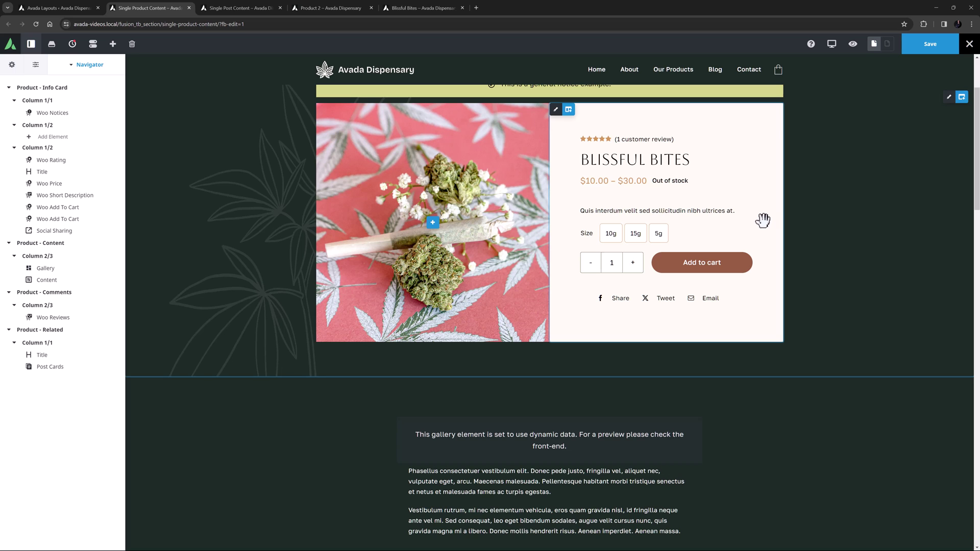
{"action": "left_click", "coordinate": [669, 190]}
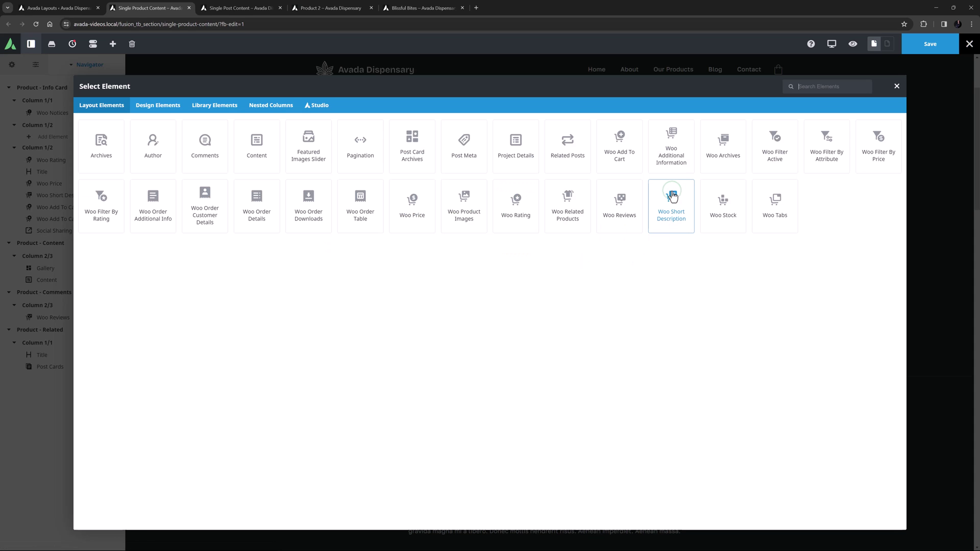
{"action": "left_click", "coordinate": [702, 199]}
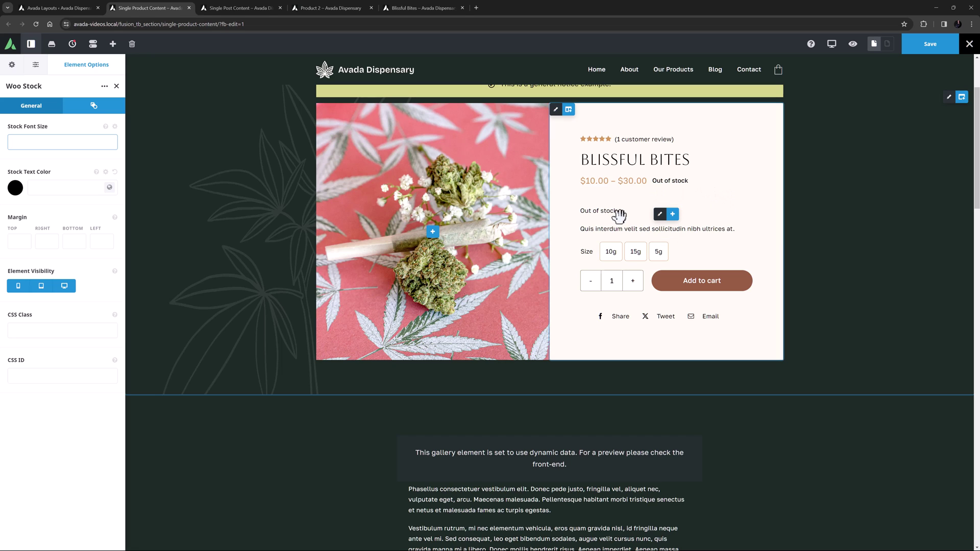
{"action": "left_click", "coordinate": [700, 214]}
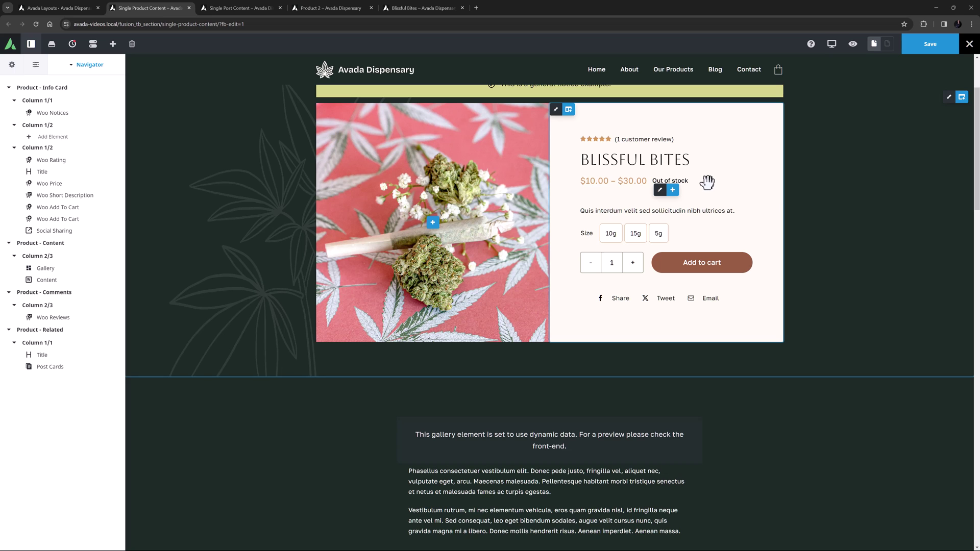
Add Woo Tabs below Woo Reviews and try Color 3, then Color 1 backgrounds.
{"action": "scroll", "coordinate": [618, 271], "scroll_direction": "down", "scroll_amount": 15}
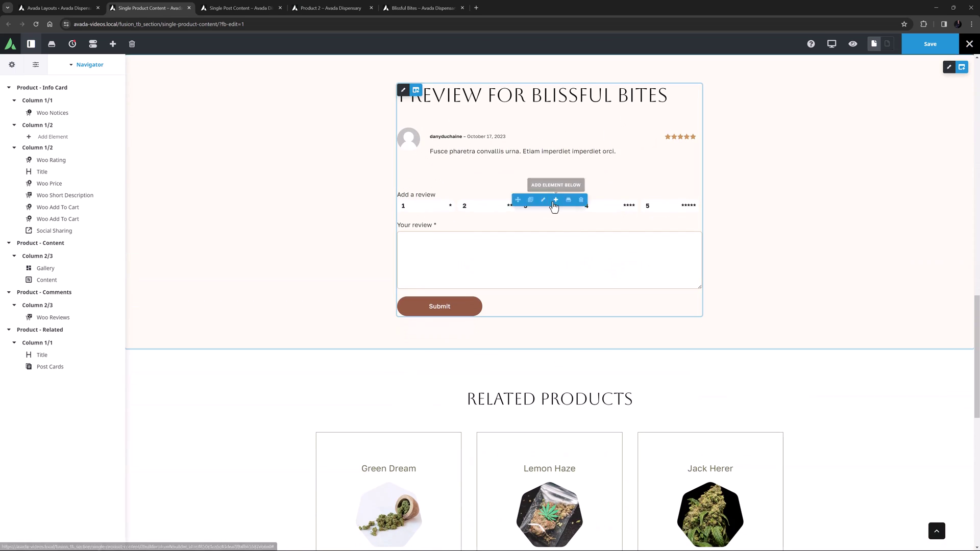
{"action": "left_click", "coordinate": [554, 204]}
{"action": "left_click", "coordinate": [767, 208]}
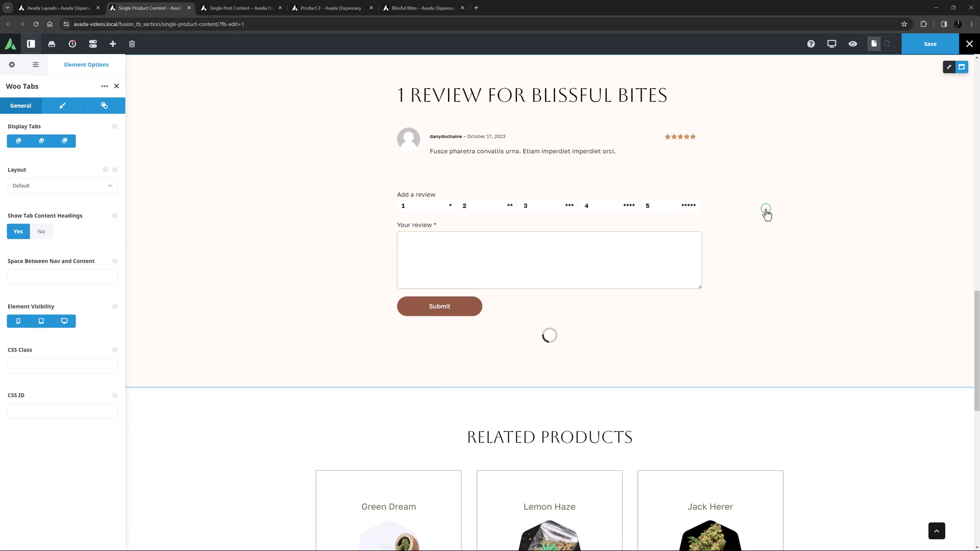
{"action": "left_click", "coordinate": [62, 106]}
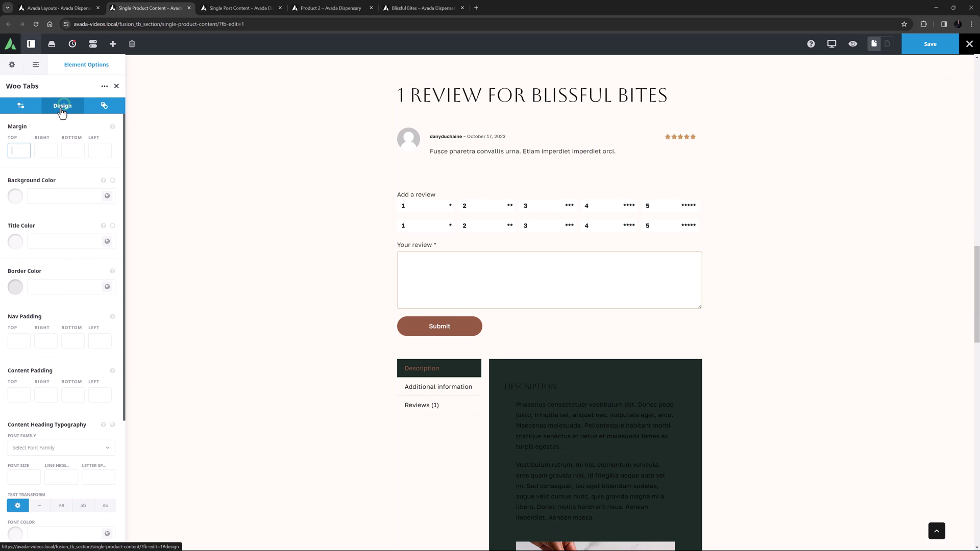
{"action": "left_click", "coordinate": [89, 199]}
{"action": "left_click", "coordinate": [39, 226]}
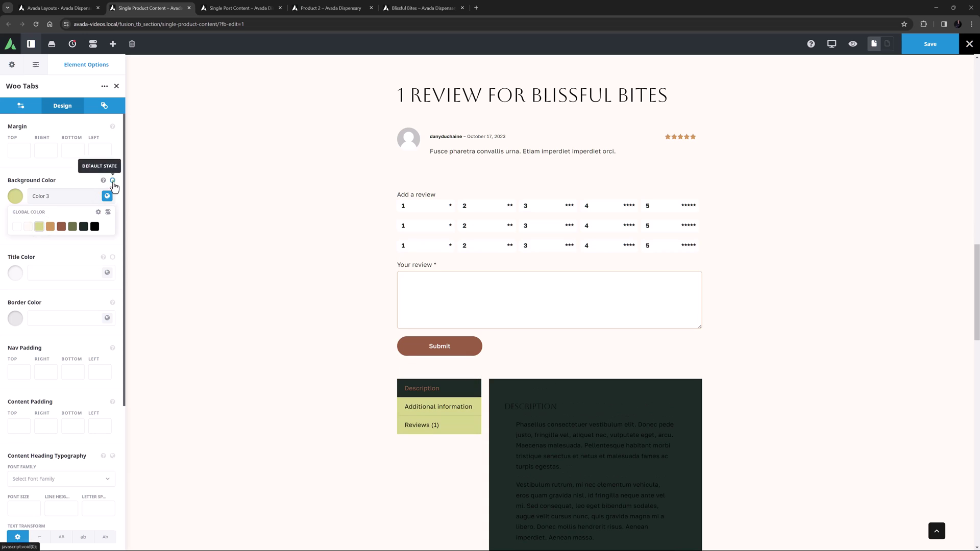
{"action": "left_click", "coordinate": [108, 197]}
{"action": "left_click", "coordinate": [22, 226]}
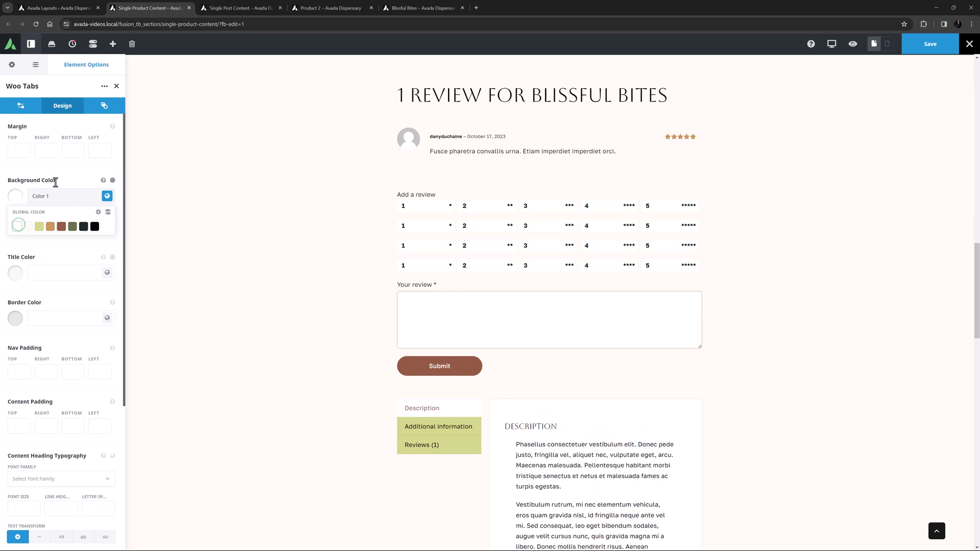
{"action": "left_click", "coordinate": [60, 182]}
Delete the Woo Tabs element and view the live Blissful Bites product page.
{"action": "scroll", "coordinate": [337, 306], "scroll_direction": "down", "scroll_amount": 5}
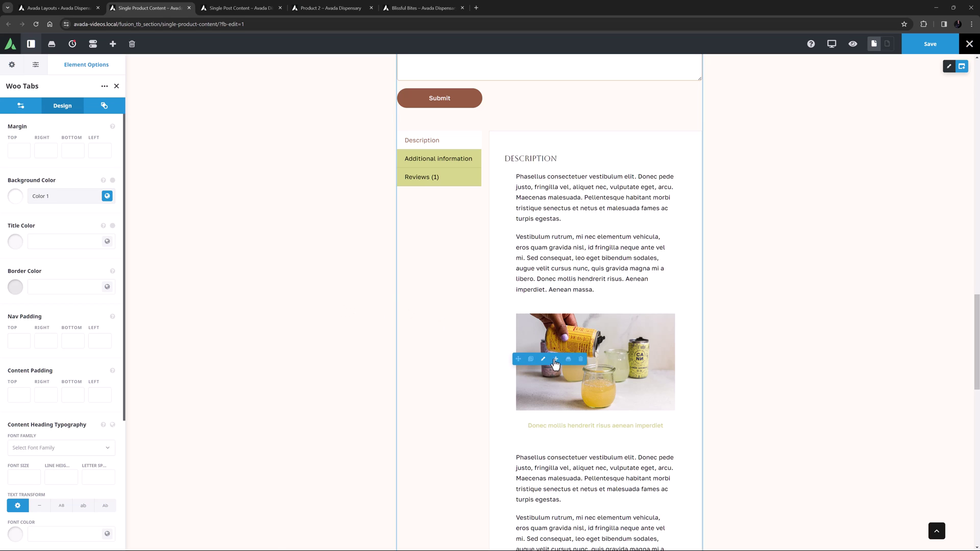
{"action": "left_click", "coordinate": [581, 360]}
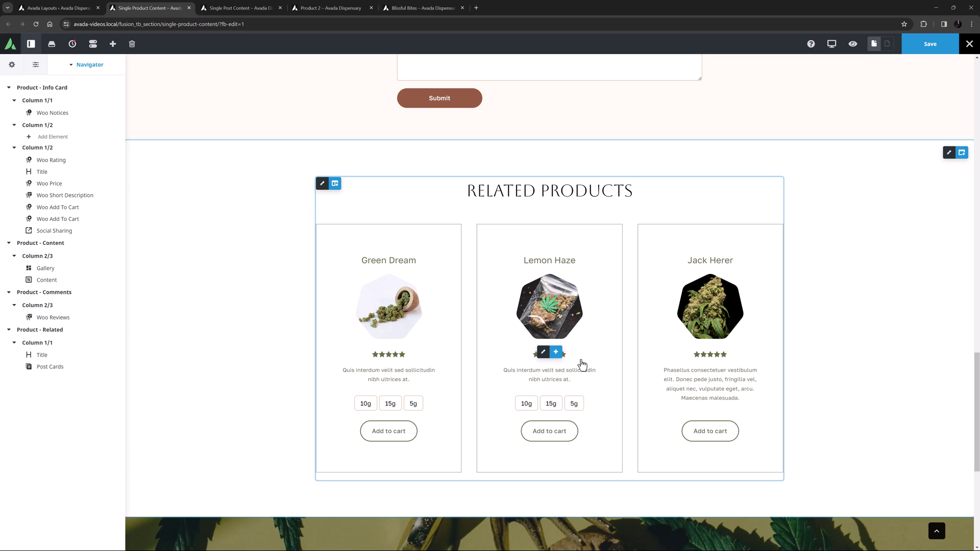
{"action": "left_click", "coordinate": [399, 10]}
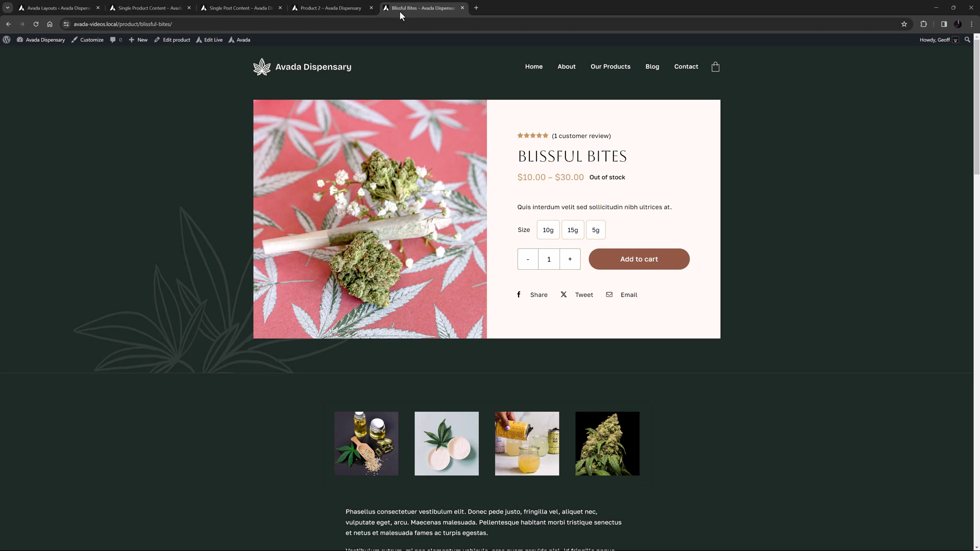
Add the 15g Blissful Bites at $20.00 to the cart.
{"action": "left_click", "coordinate": [572, 230]}
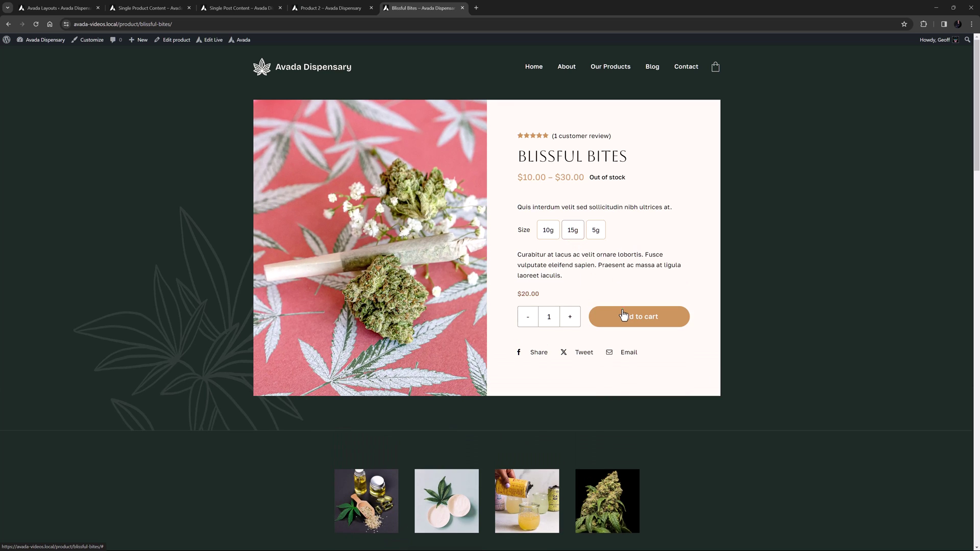
{"action": "left_click", "coordinate": [624, 315]}
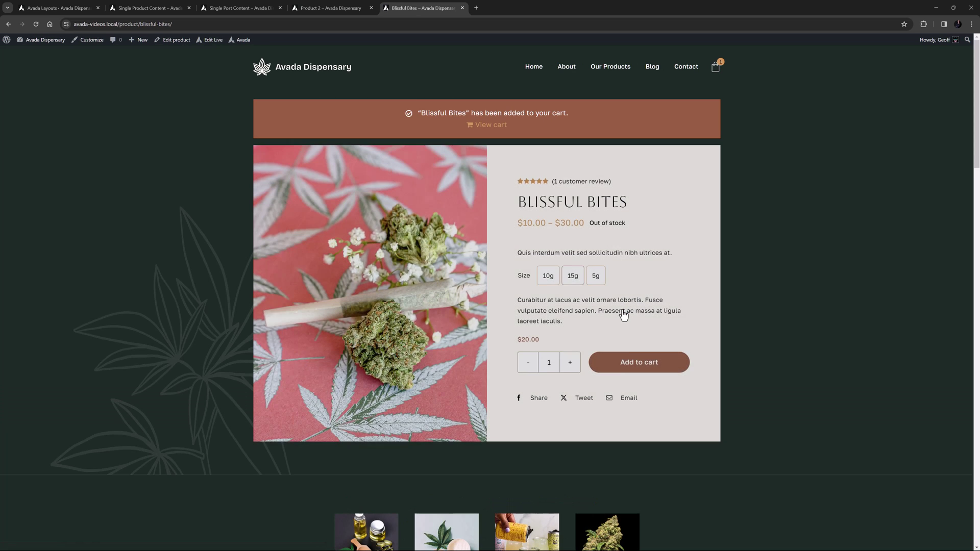